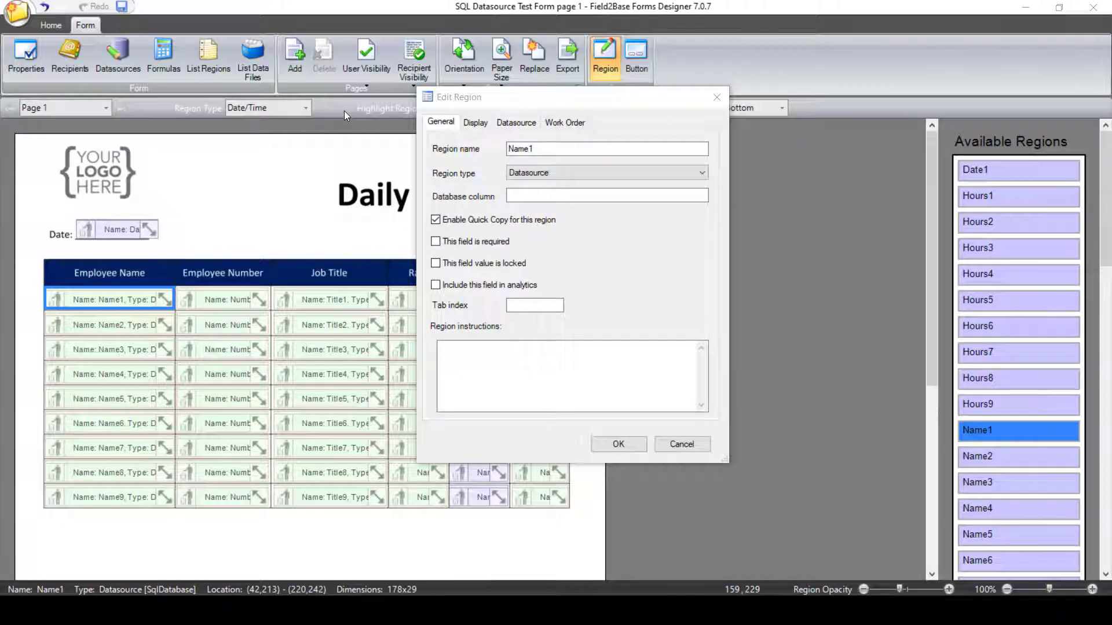
Step: Review the Name1 region's SQL datasource settings and close the region dialog
left_click(667, 253)
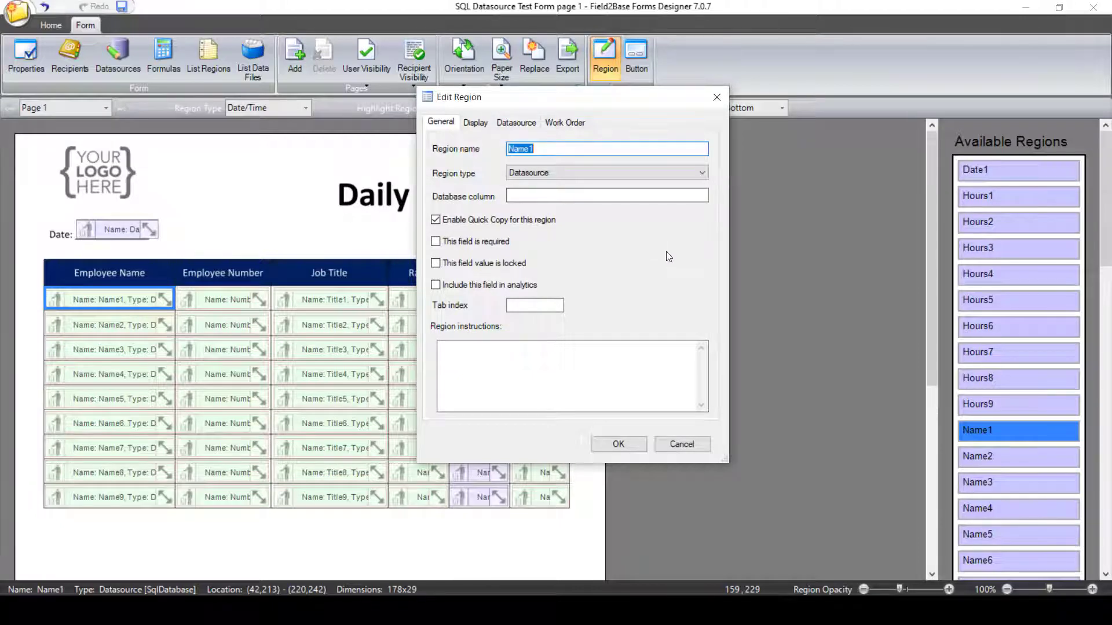
left_click(518, 124)
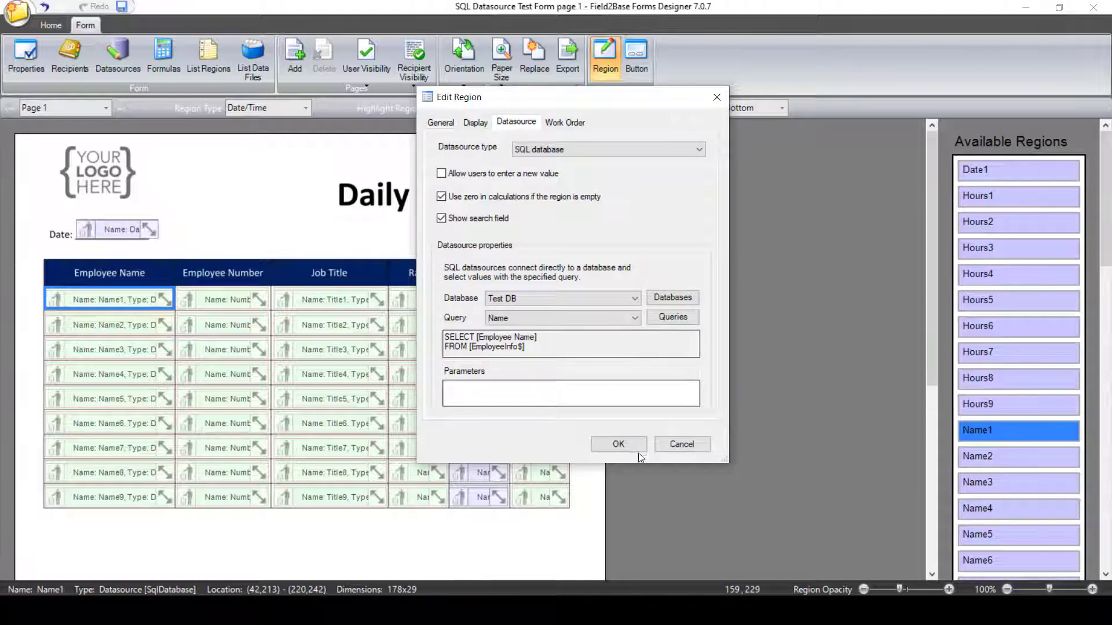
left_click(618, 444)
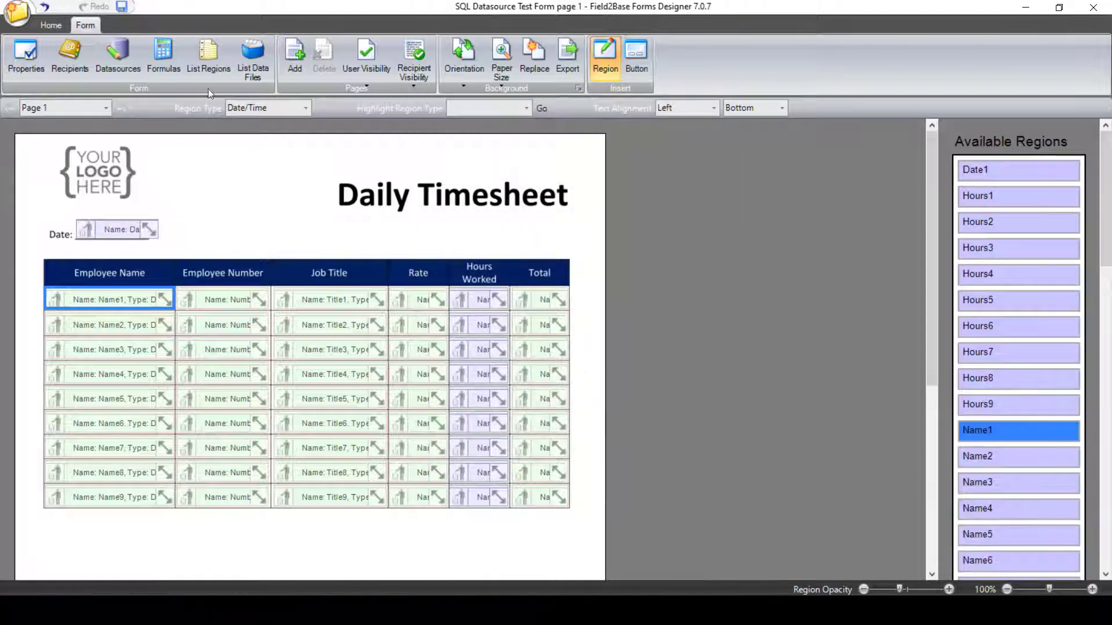
Step: Preview the form and choose Employee 1 as the first row's employee name
left_click(56, 27)
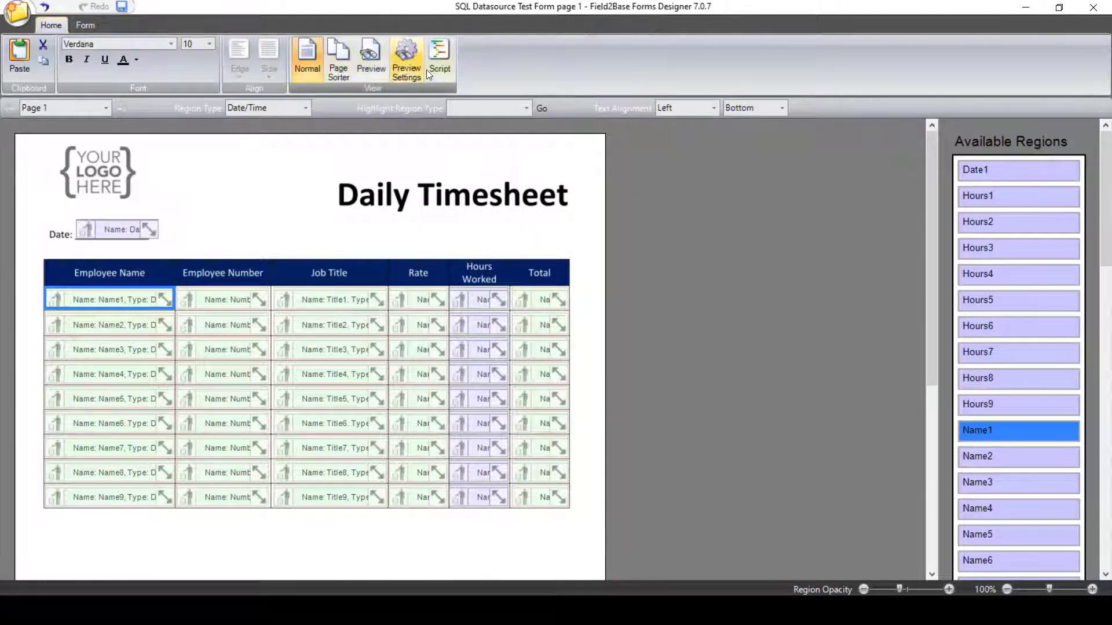
left_click(371, 68)
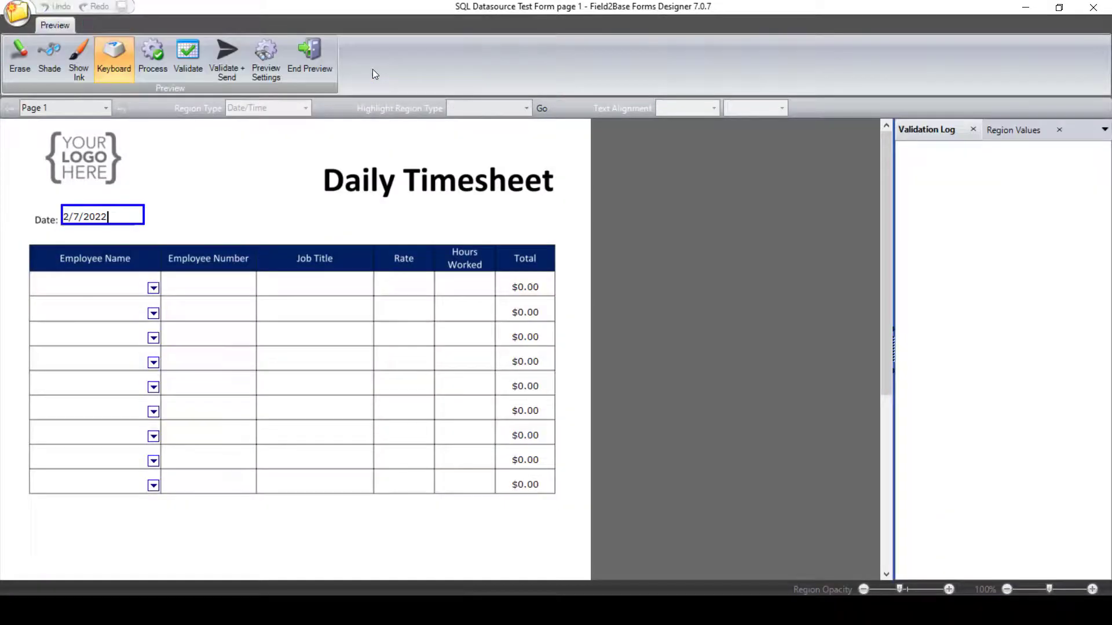
left_click(153, 289)
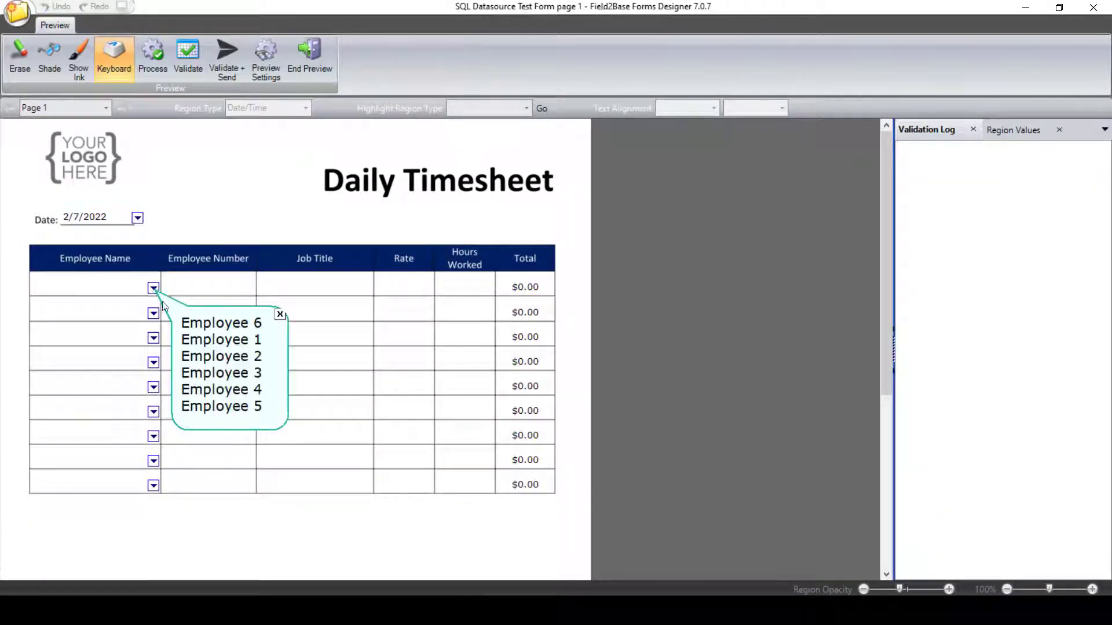
left_click(212, 341)
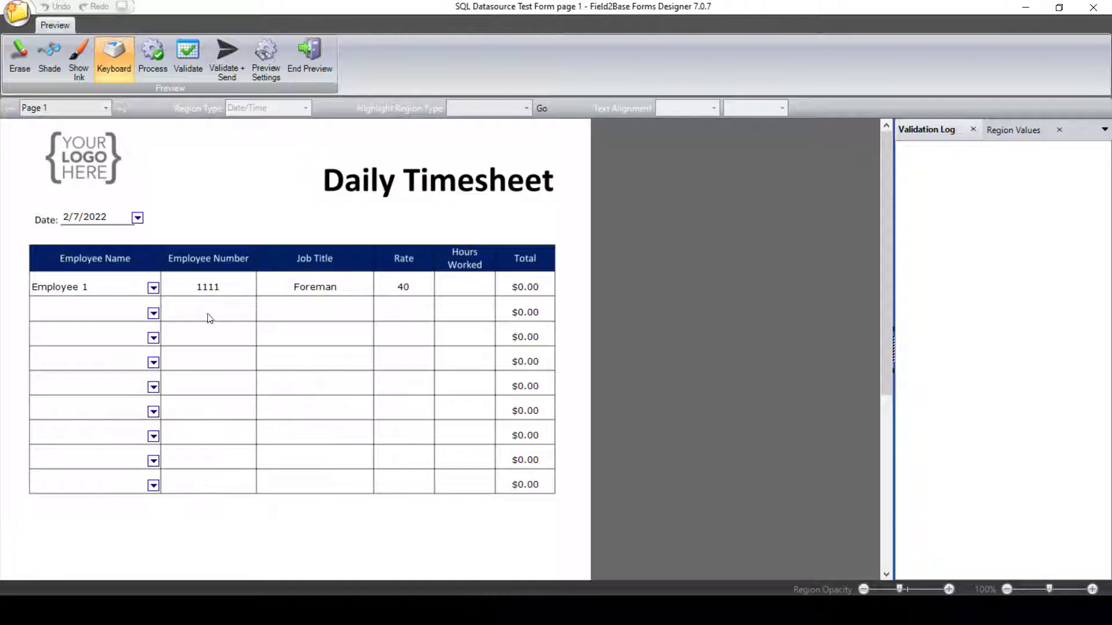
Step: Choose Employee 2 and Employee 3 as the employee names for the second and third rows
left_click(153, 313)
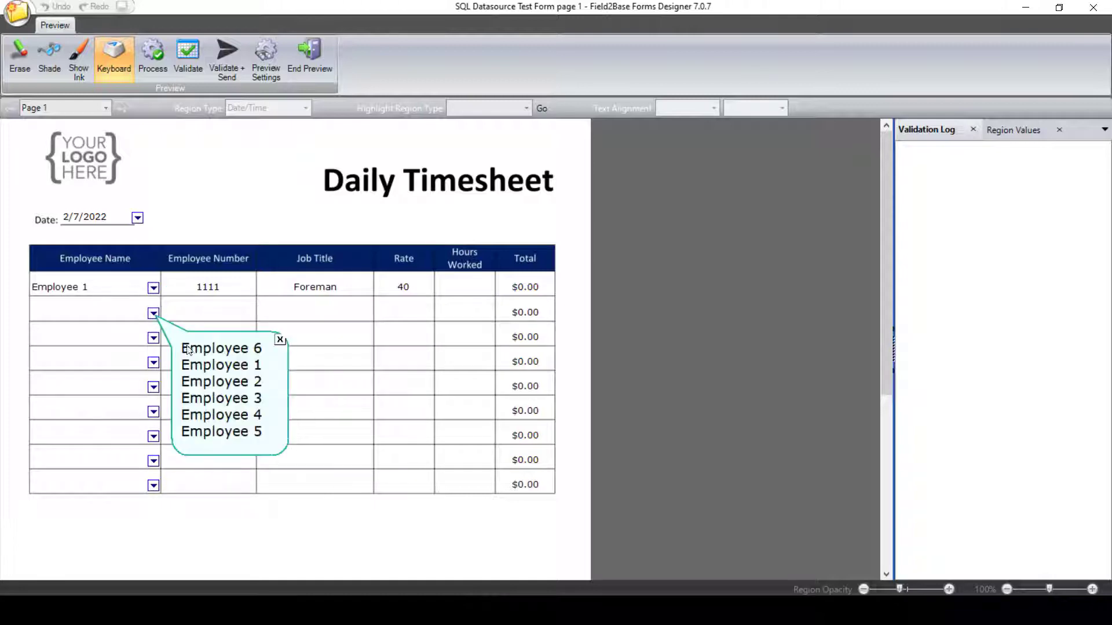
left_click(218, 384)
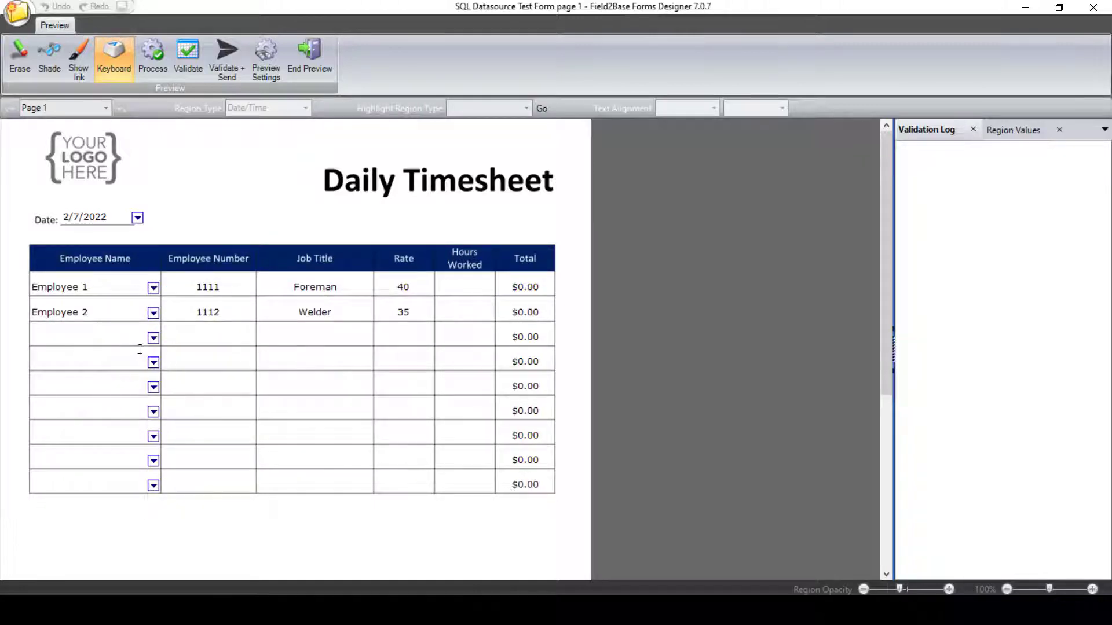
left_click(154, 339)
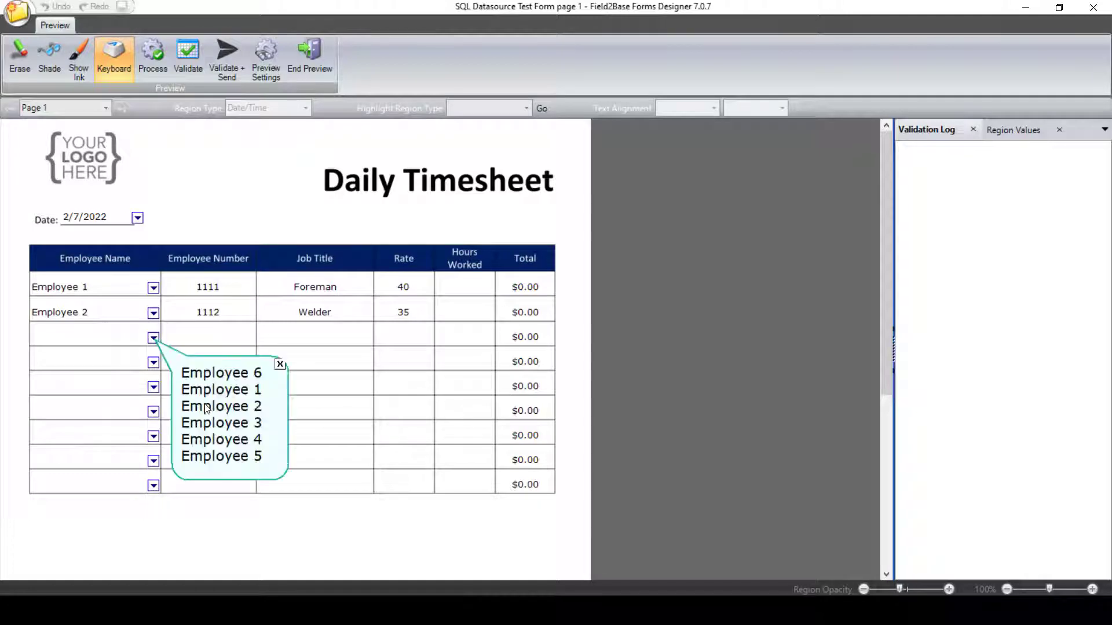
left_click(213, 423)
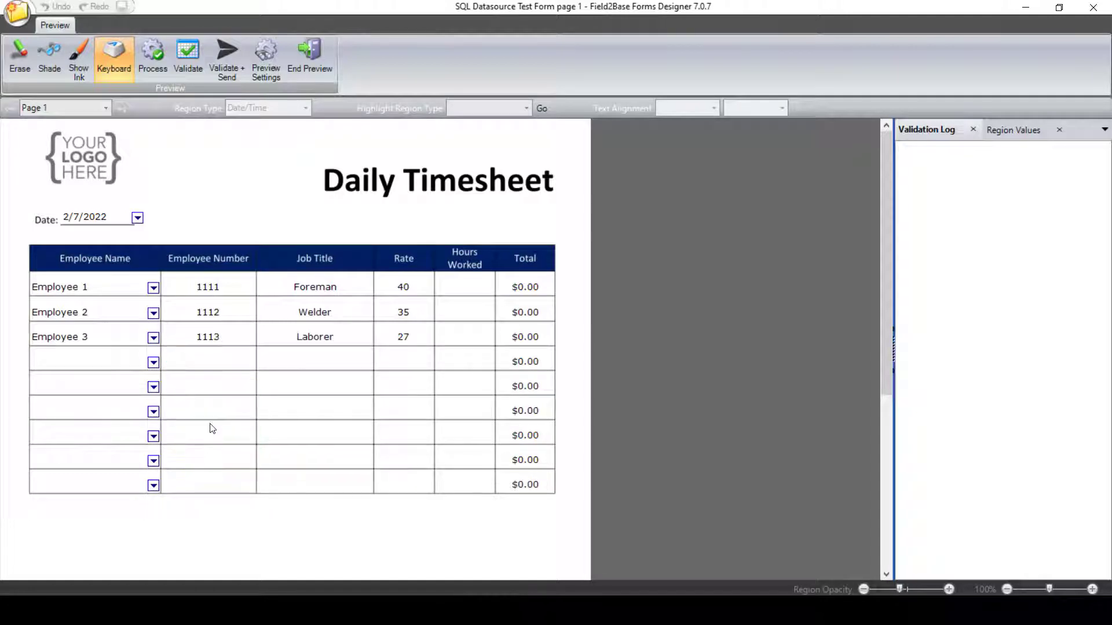
Step: Enter hours worked of 23, 22 and 12 for the first three employee rows
left_click(472, 279)
type("23")
left_click(465, 314)
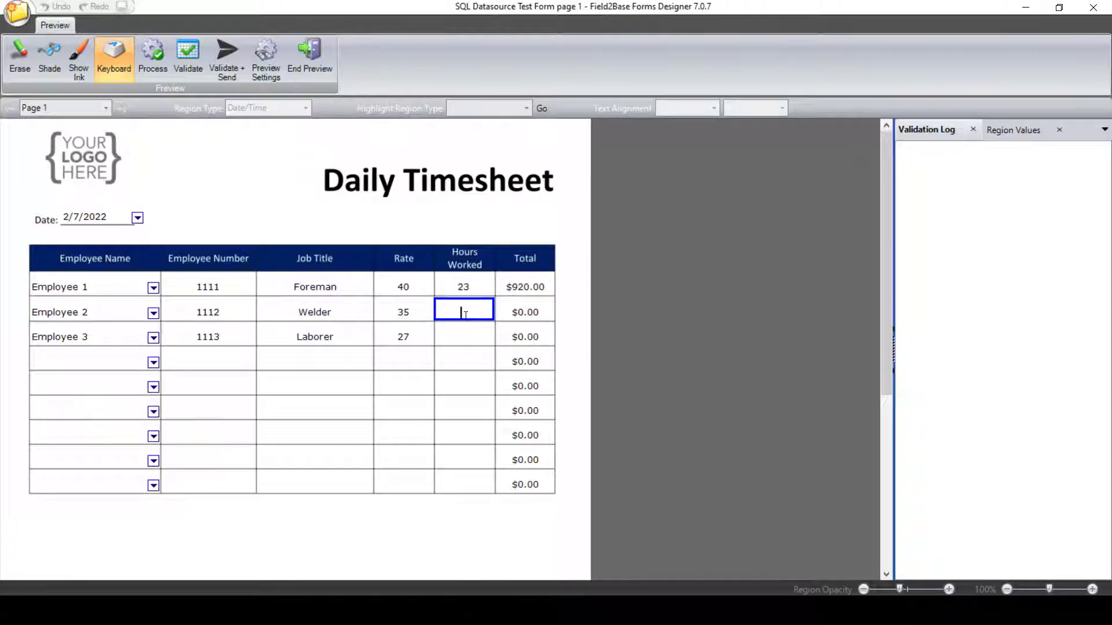
type("22")
left_click(466, 339)
type("12")
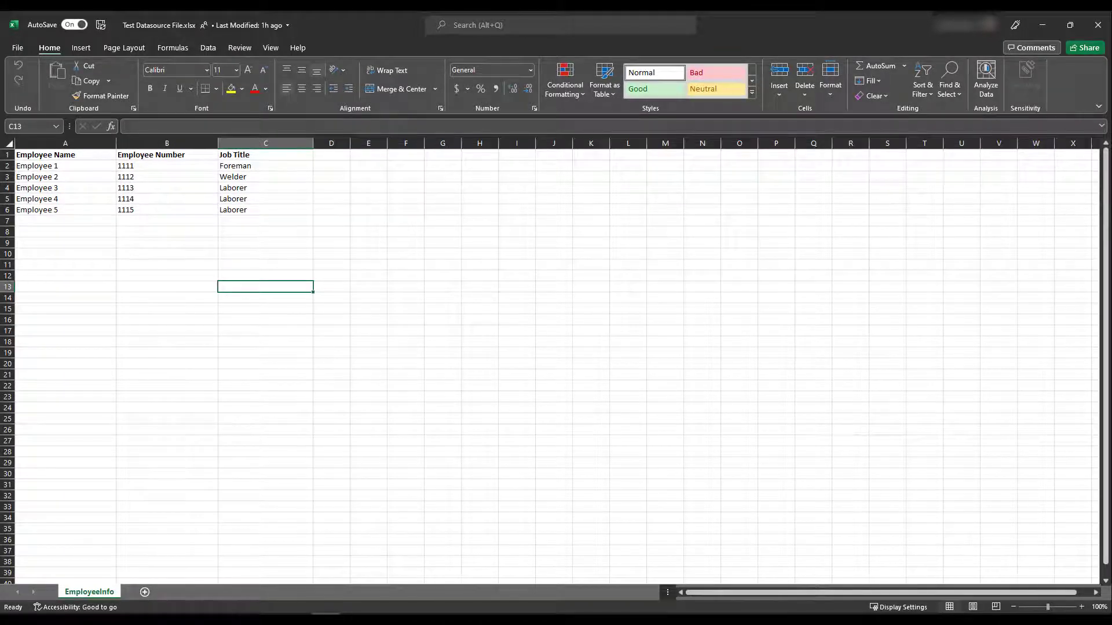
Step: Switch to Excel and remove the trailing spaces after the Job Title header in cell C1
left_click(265, 154)
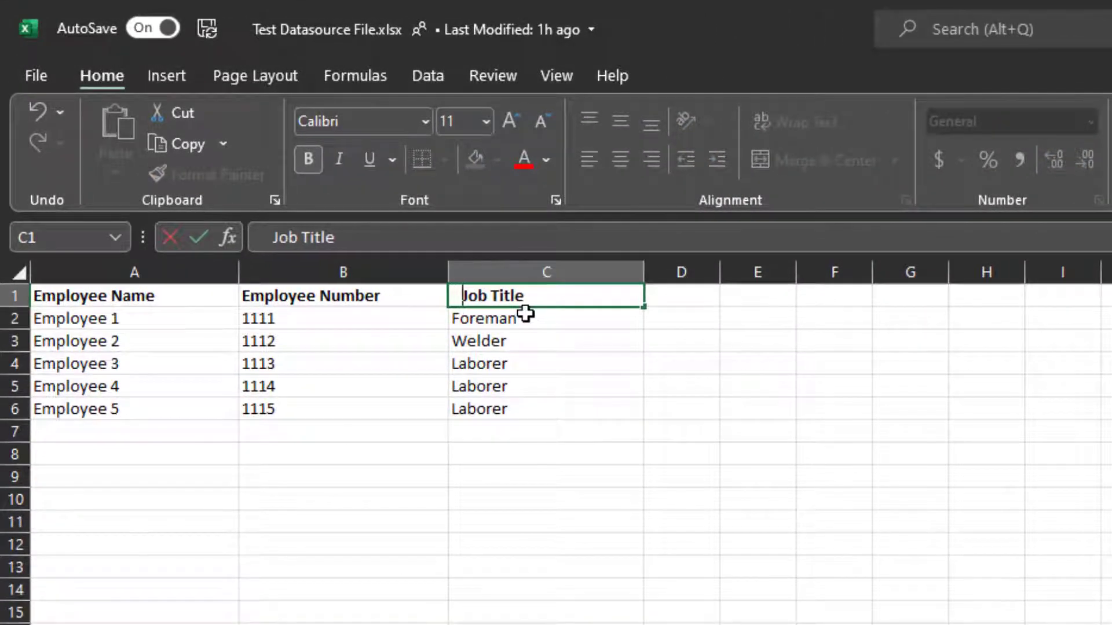
key("BackSpace")
key("BackSpace")
key("BackSpace")
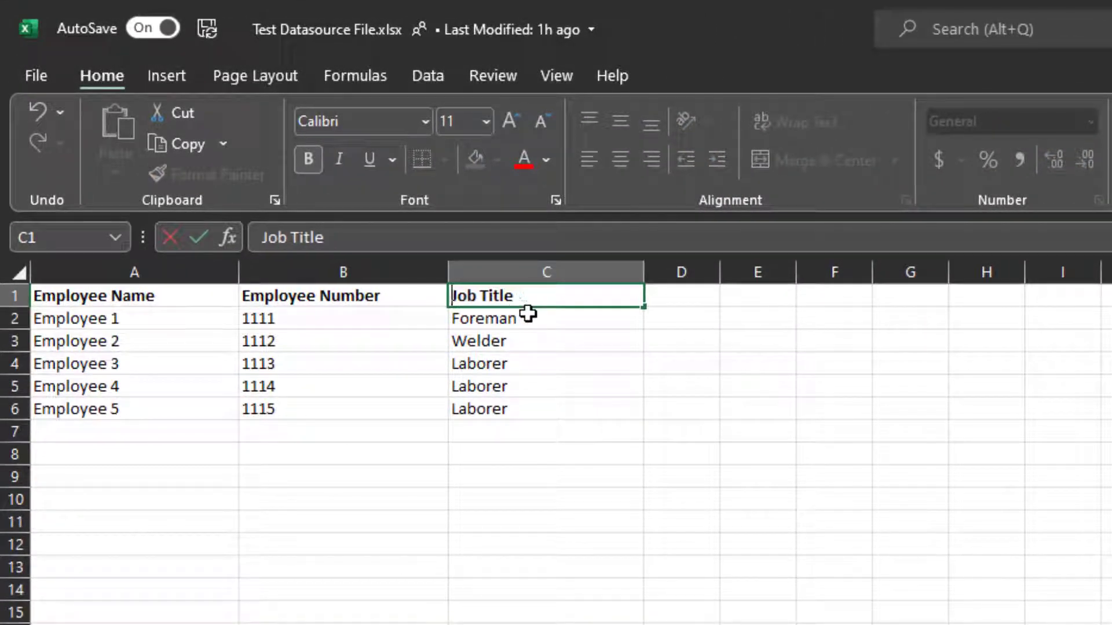
left_click(543, 303)
key("BackSpace")
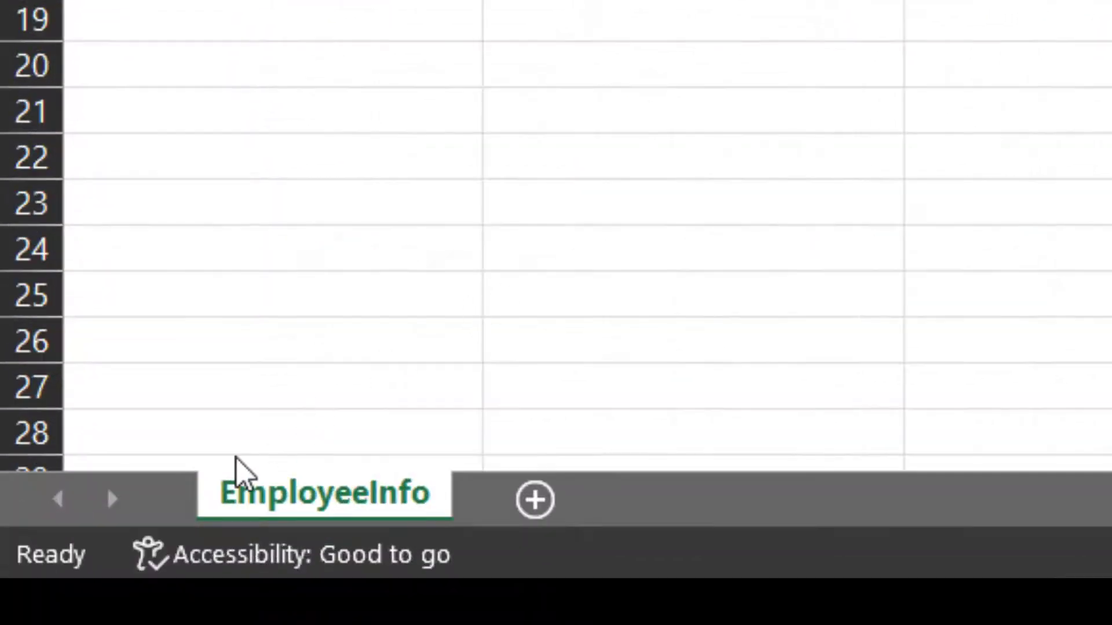
Step: Rename the sheet tab as EmployeeInfo, with no leading numbers or spaces
double_click(231, 501)
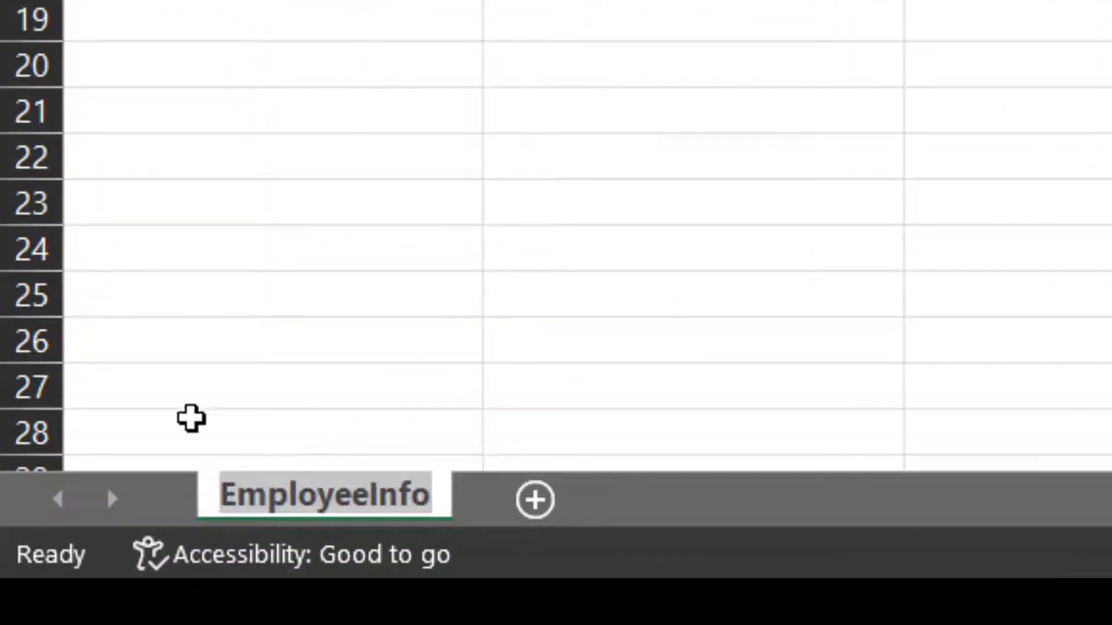
key("Home")
type("123")
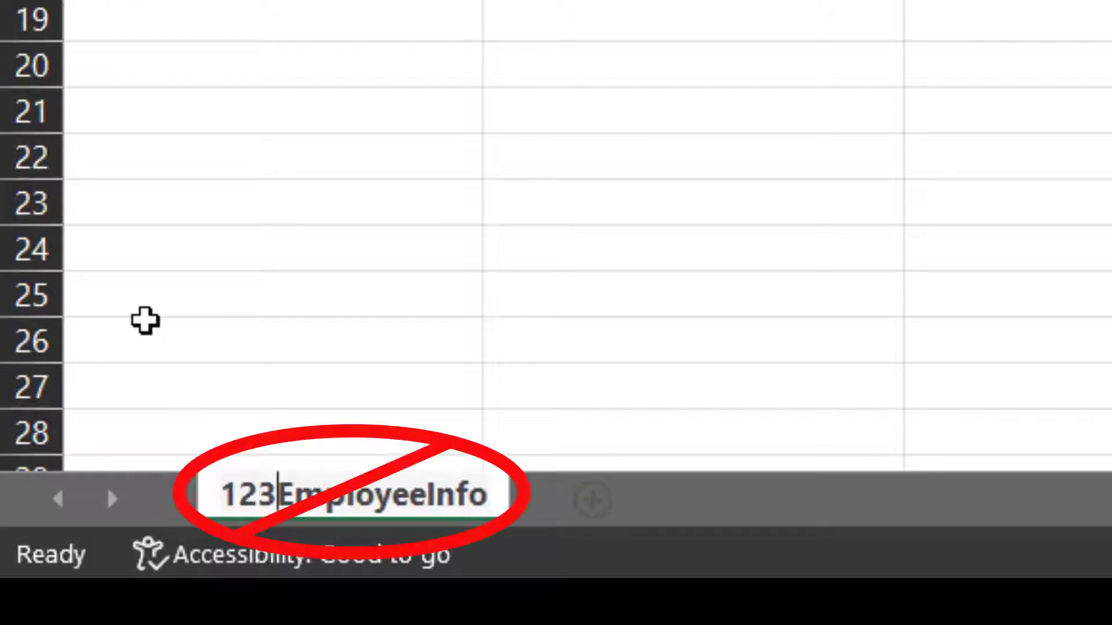
key("BackSpace")
key("BackSpace")
key("BackSpace")
key("Right")
key("Right")
key("Right")
key("Right")
key("Right")
key("Right")
key("Right")
key("Right")
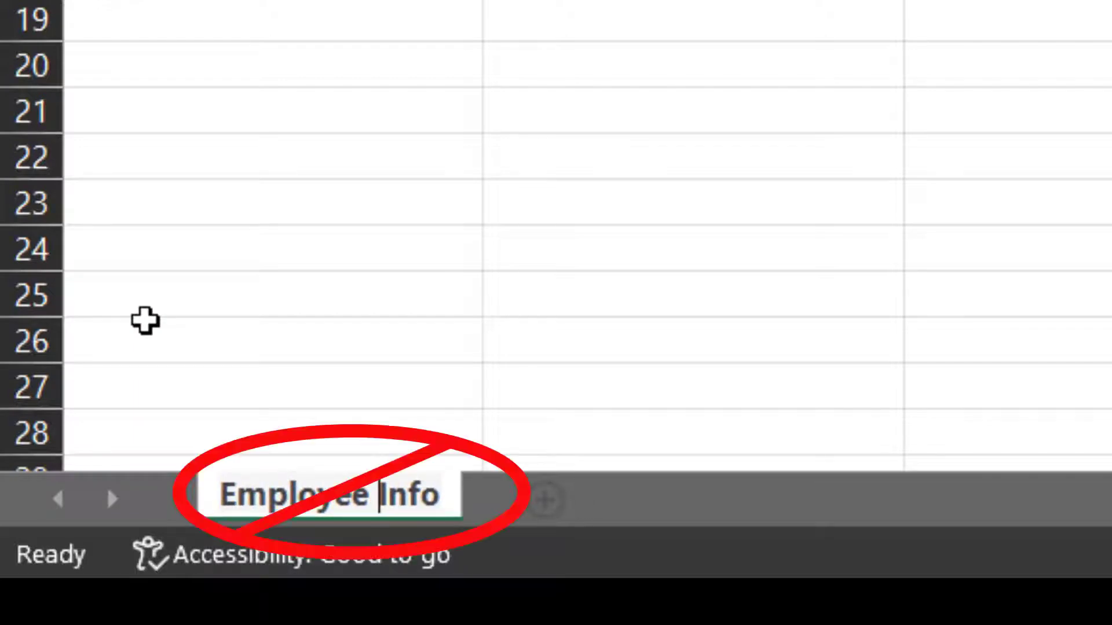
key("BackSpace")
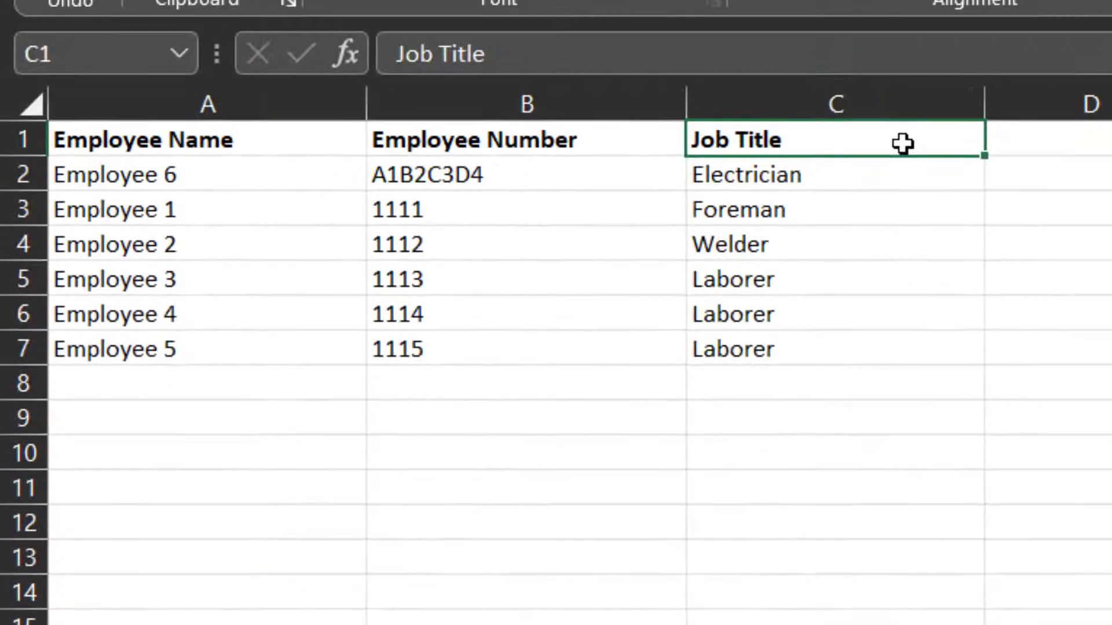
double_click(905, 144)
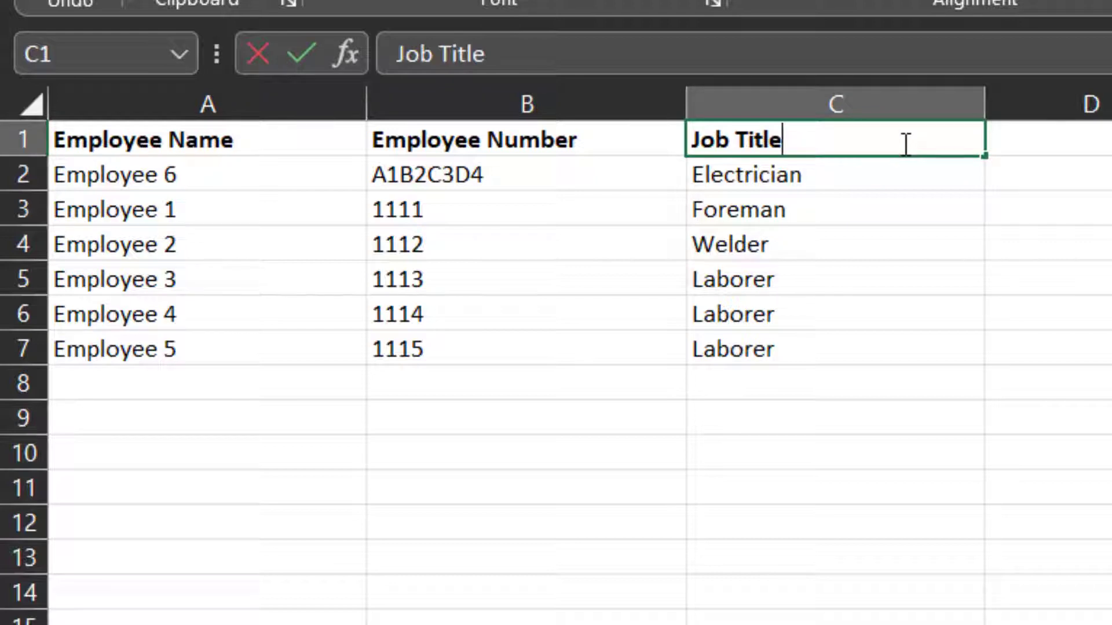
type("!@#$%")
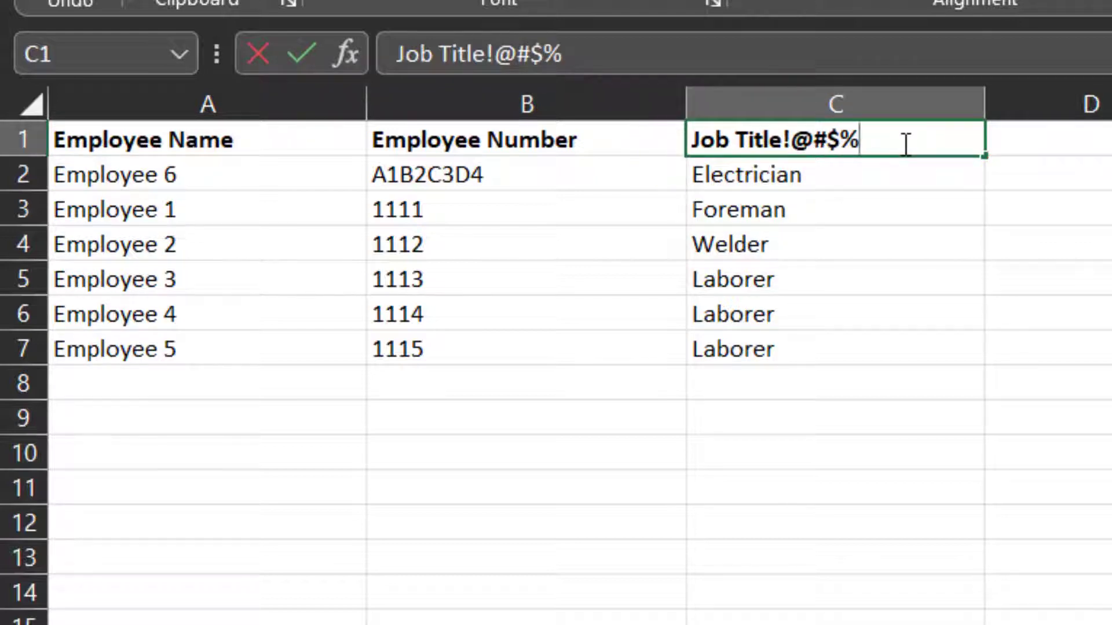
key("BackSpace")
key("BackSpace")
key("BackSpace")
key("BackSpace")
key("BackSpace")
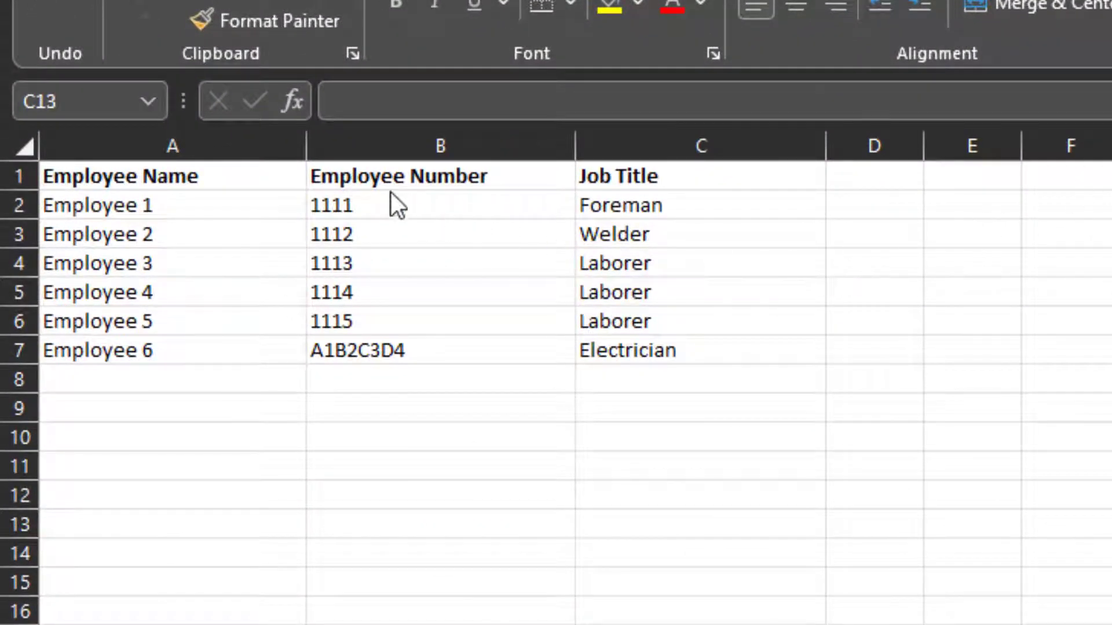
Step: Move the Employee 6 row from row 7 up to row 2, above Employee 1
left_click(340, 142)
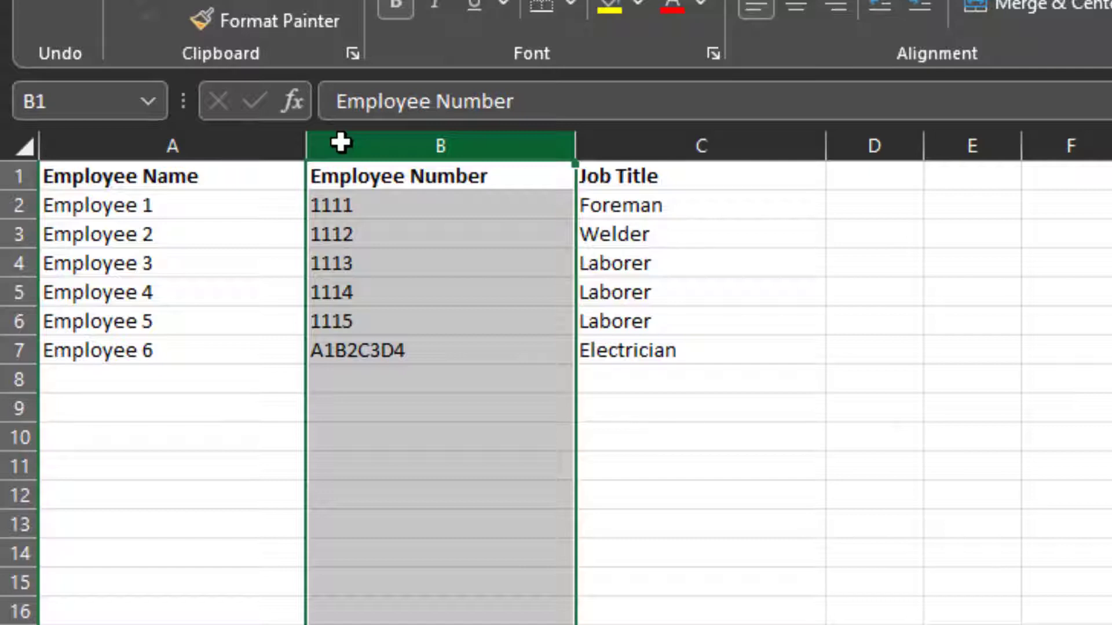
left_click(423, 355)
left_click_drag(162, 351, 606, 346)
key("ctrl+x")
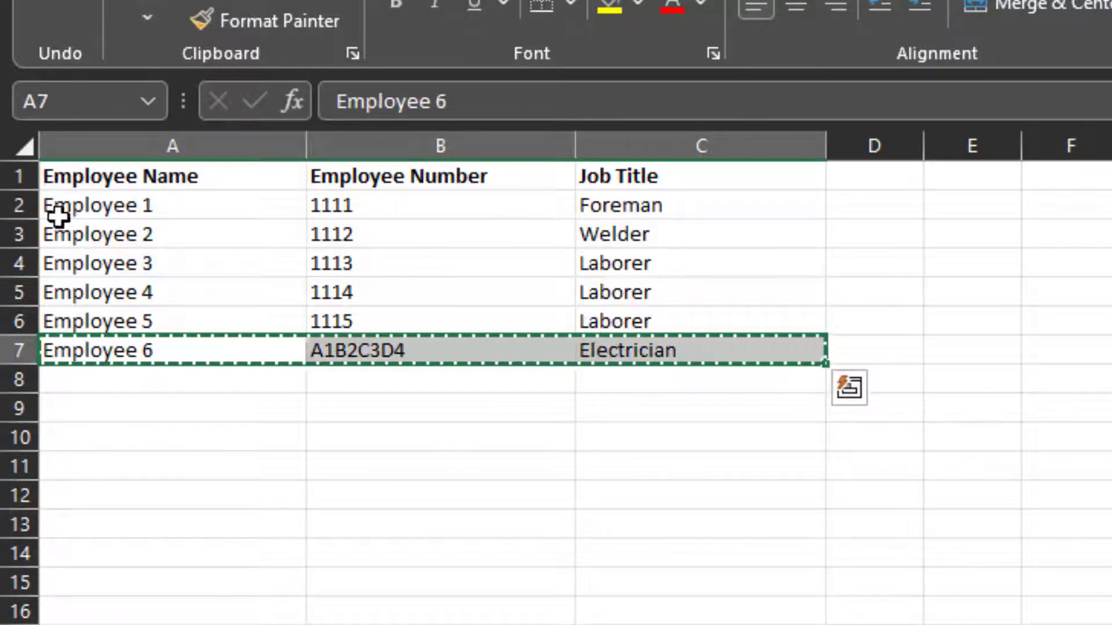
right_click(16, 205)
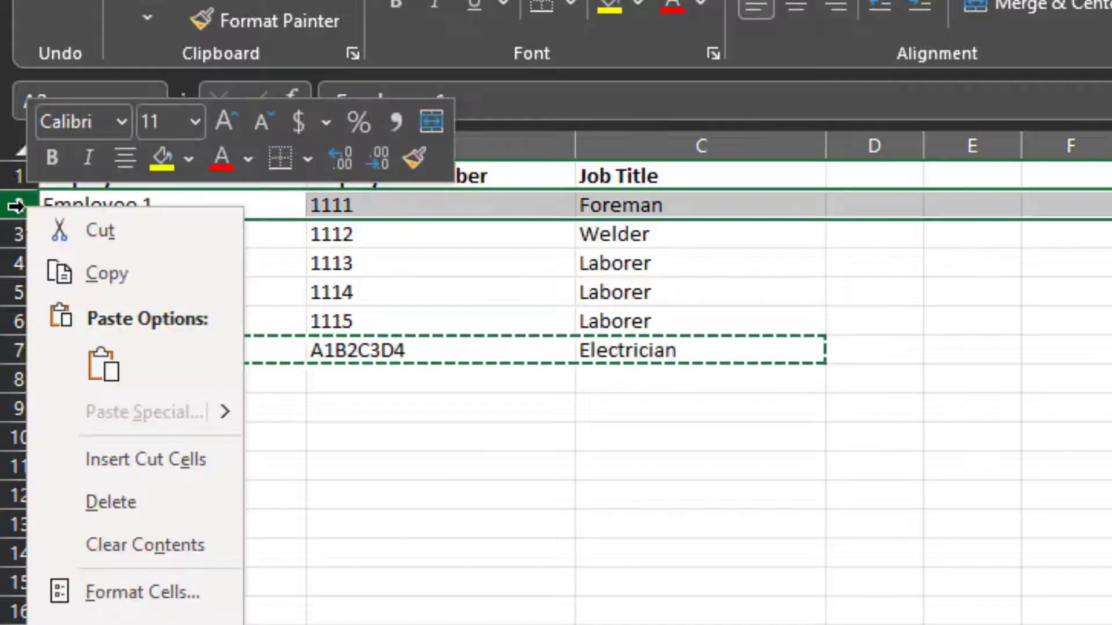
left_click(172, 460)
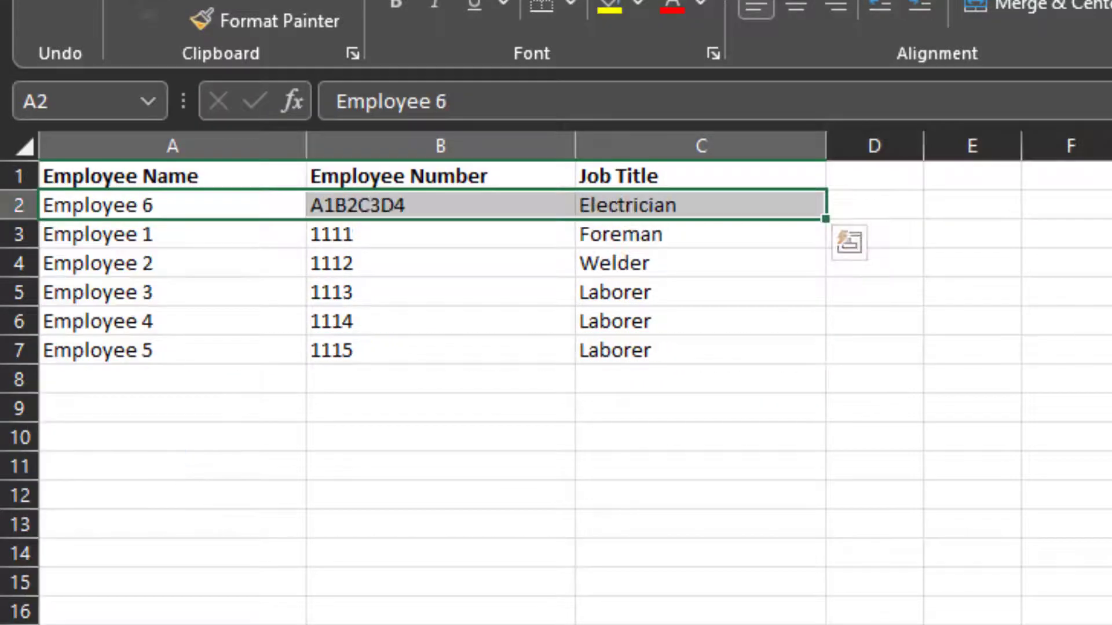
left_click(1109, 292)
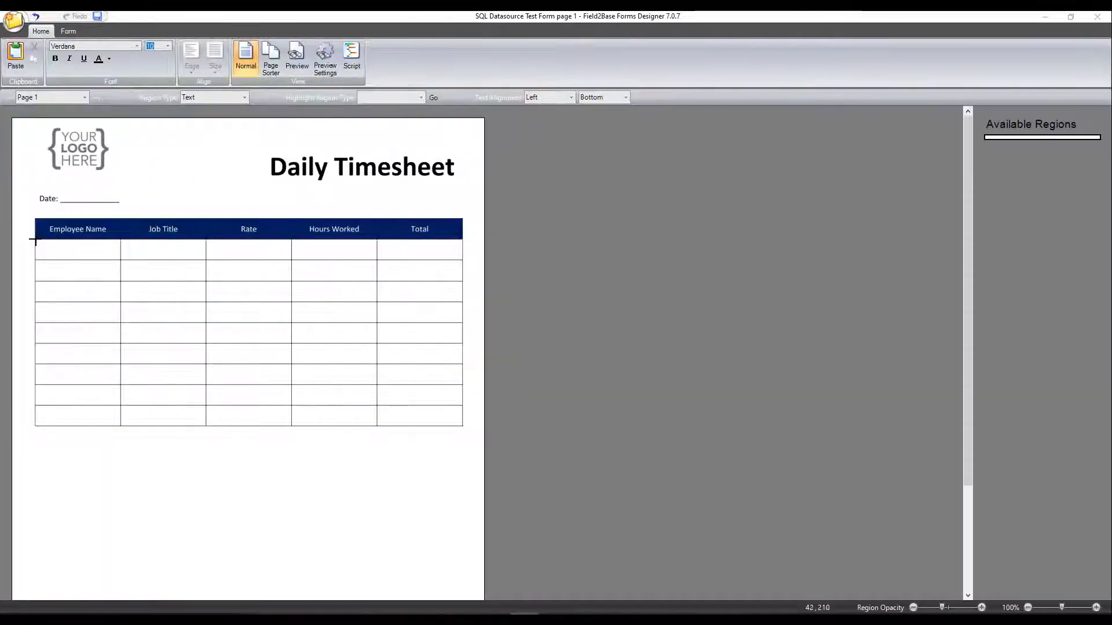
Step: Draw a region in the first Employee Name cell and set its region type to Datasource
left_click_drag(36, 239, 118, 258)
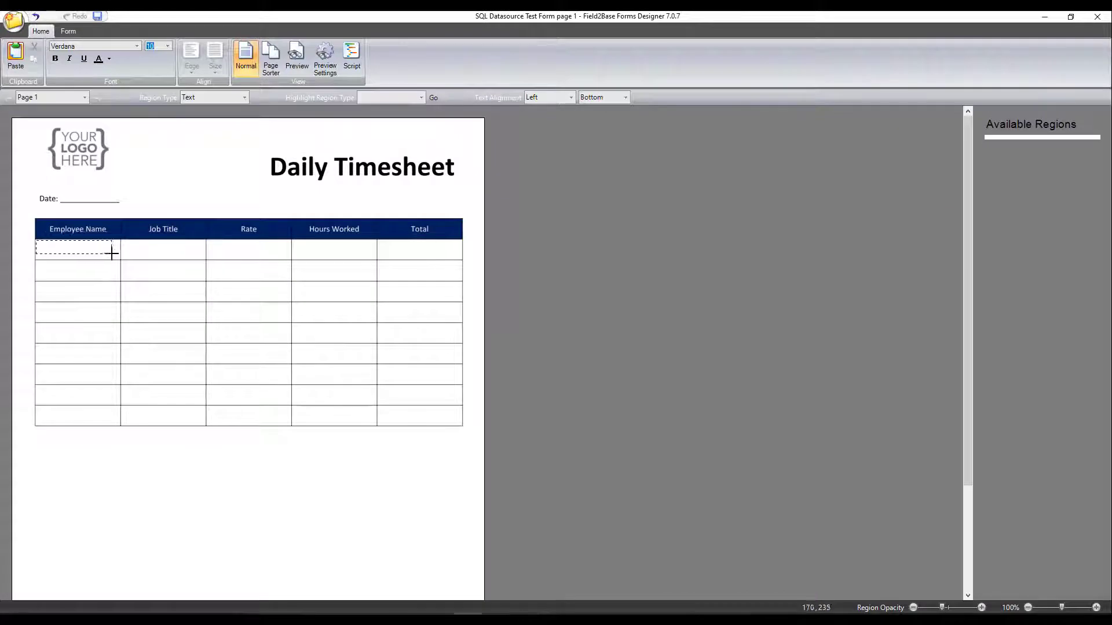
left_click(766, 171)
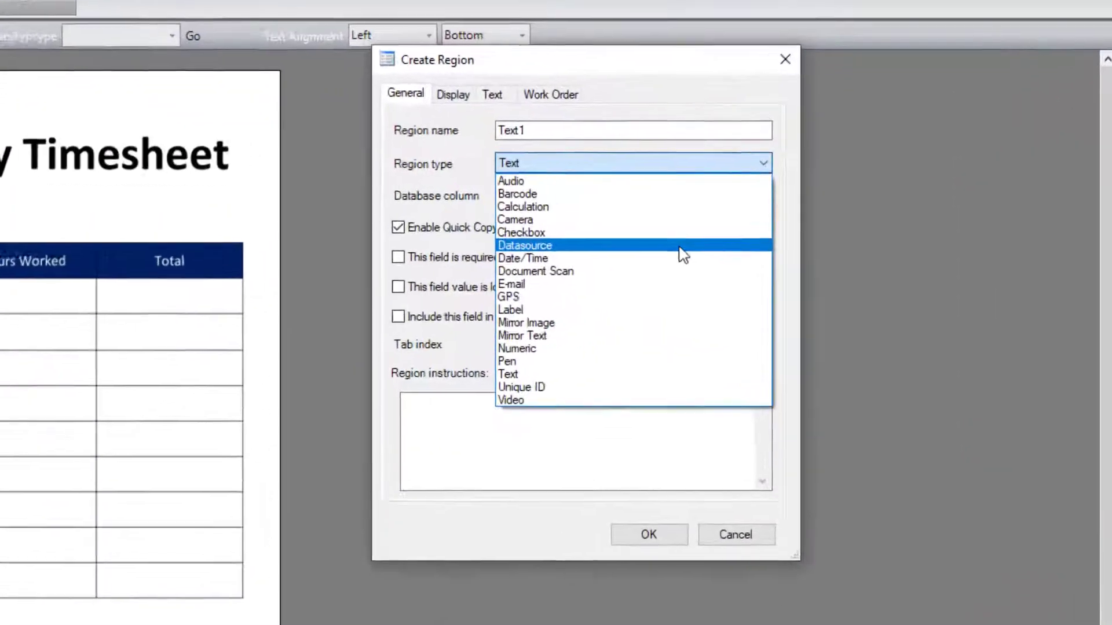
left_click(719, 223)
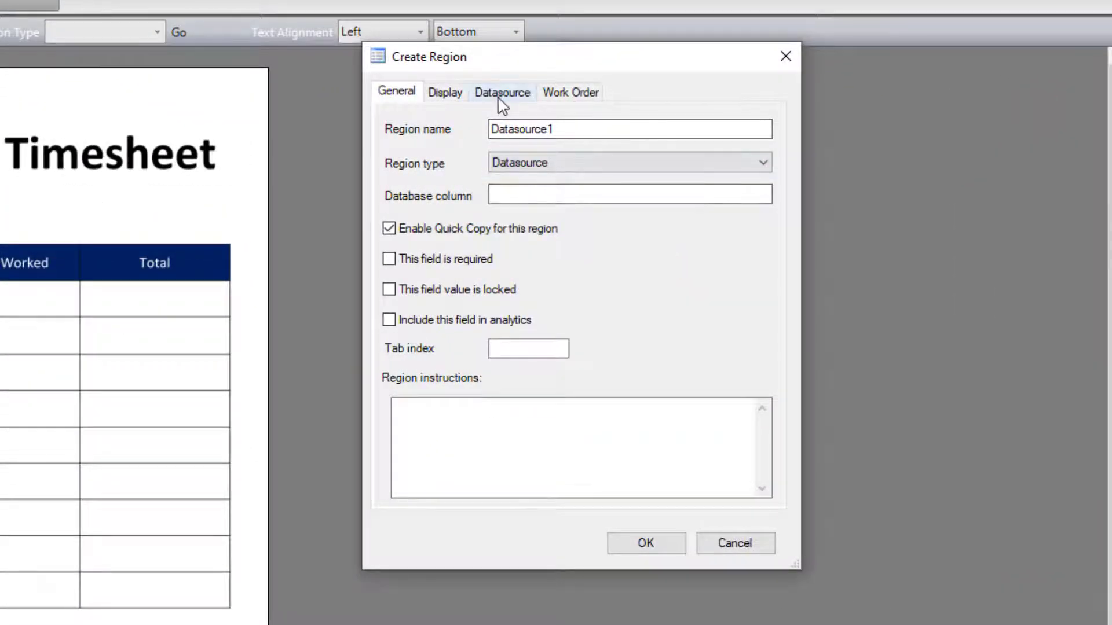
Step: Set the region's datasource type to SQL database and open the database list
left_click(502, 105)
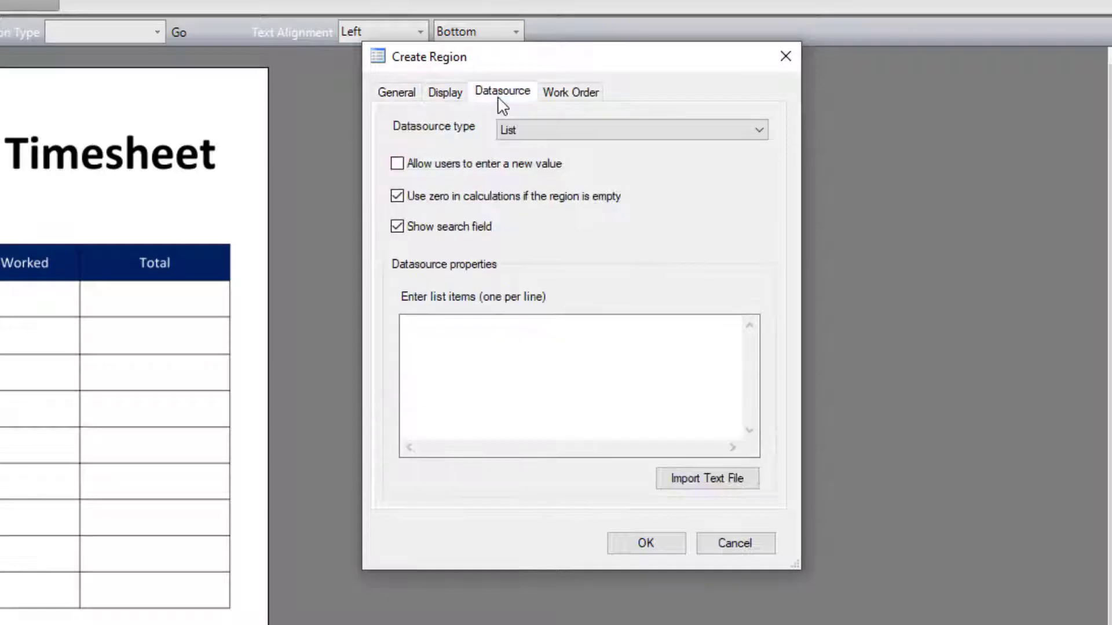
left_click(527, 132)
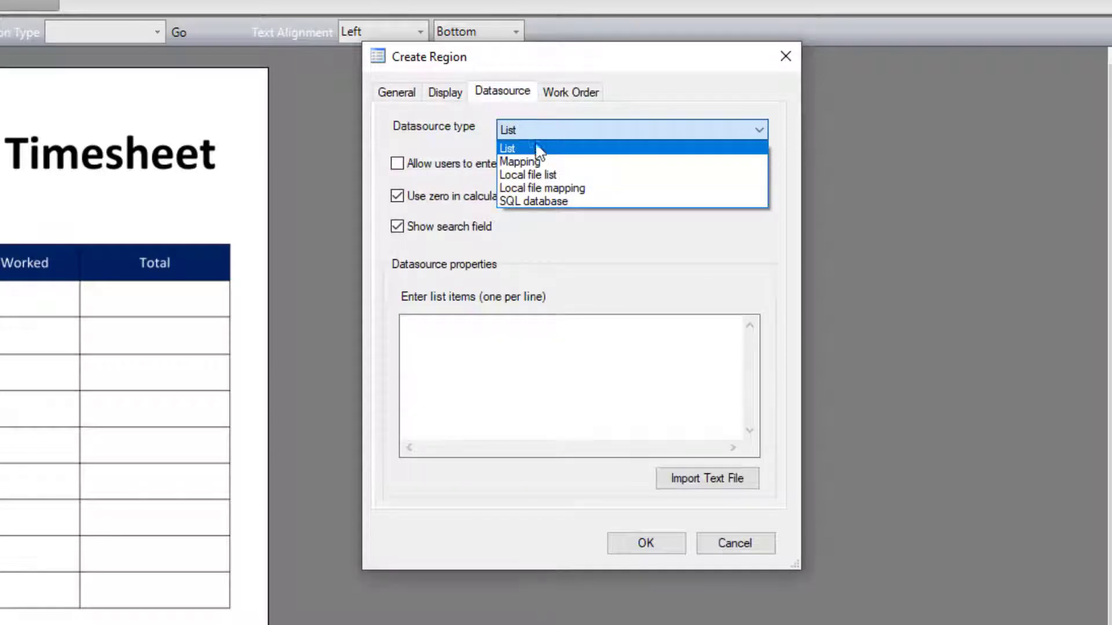
left_click(584, 203)
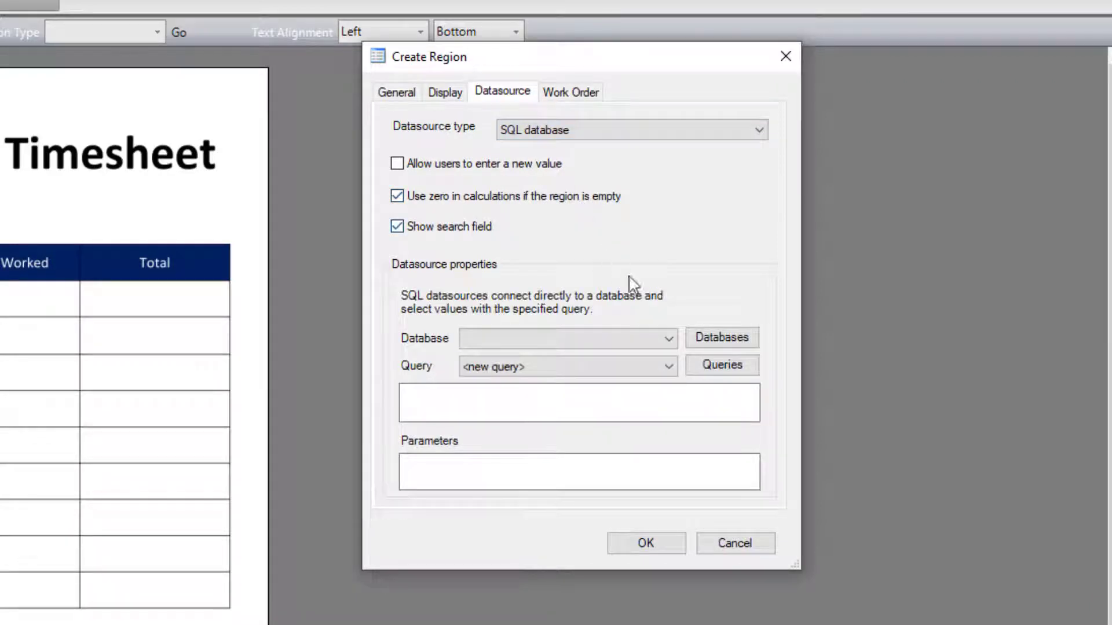
left_click(713, 343)
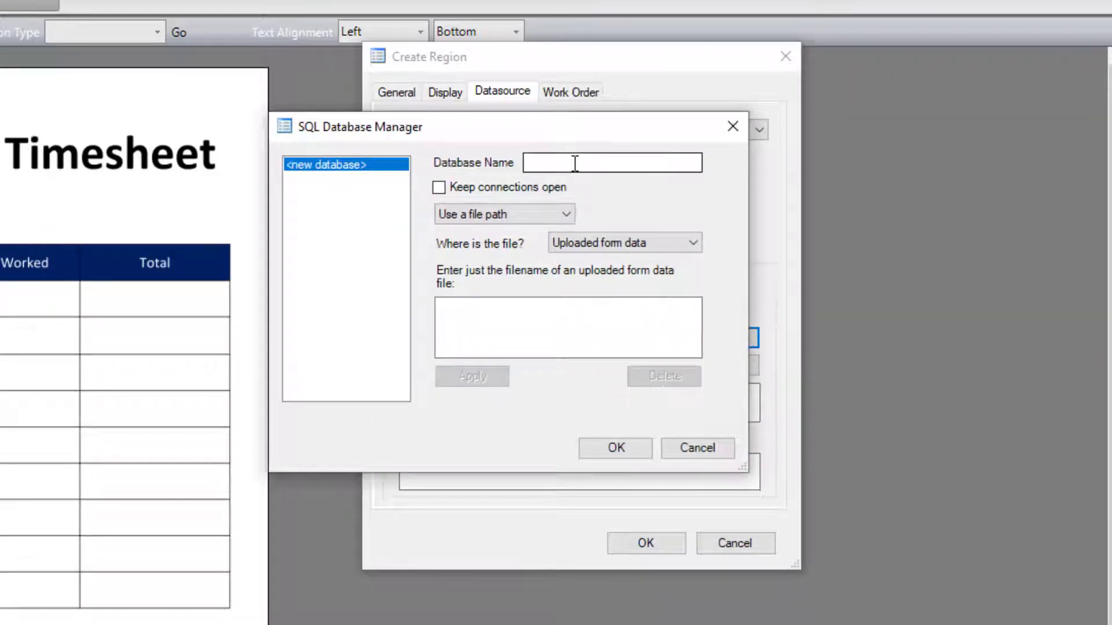
Step: Create a database named Test DB pointing to the uploaded form data file Test Datasource File.xlsx and confirm it
left_click(575, 164)
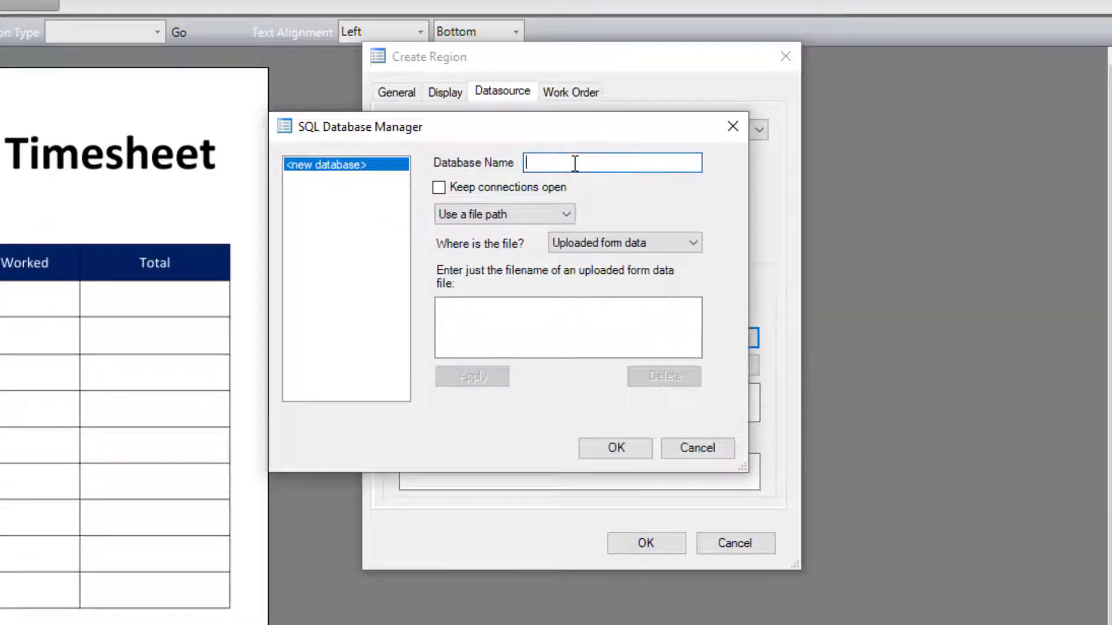
type("Test DB")
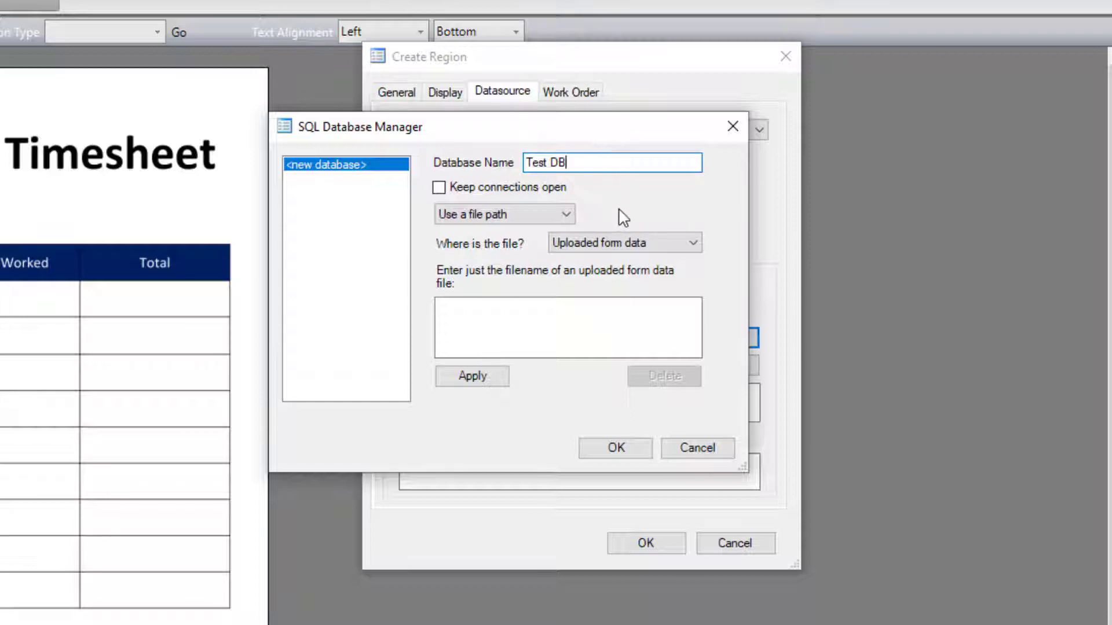
left_click(595, 312)
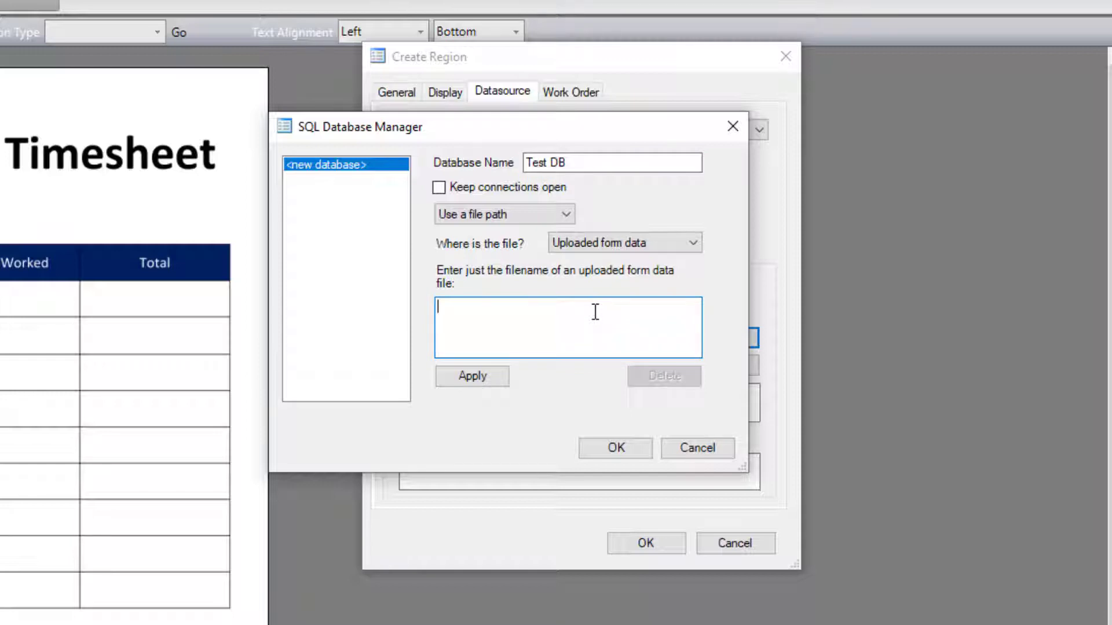
type("Test Datasource File")
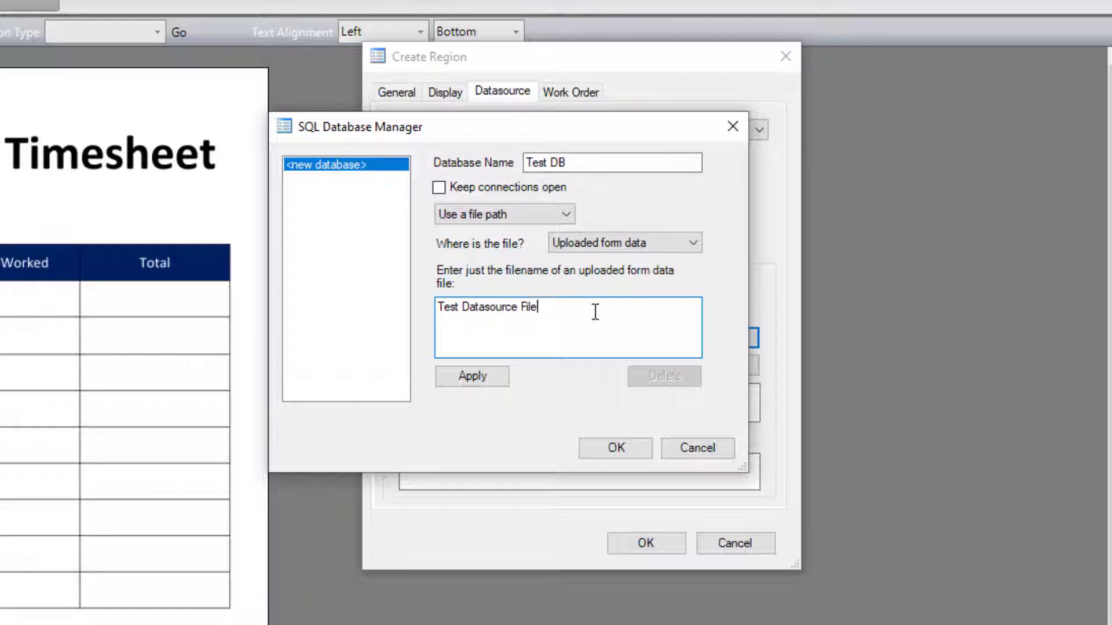
type(".xlsx")
left_click(495, 388)
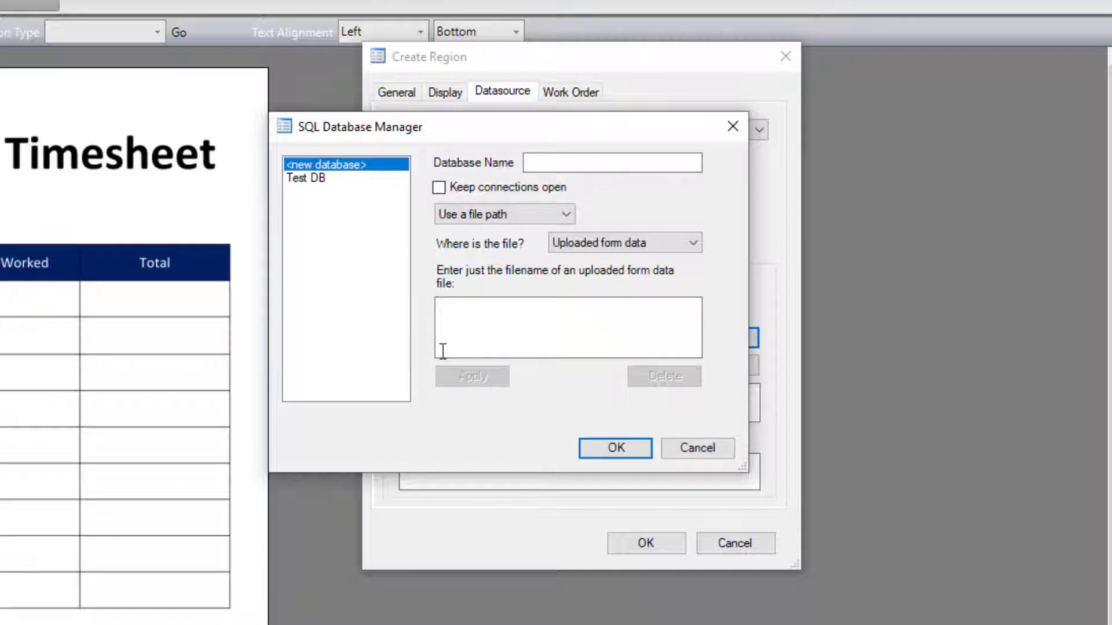
left_click(315, 178)
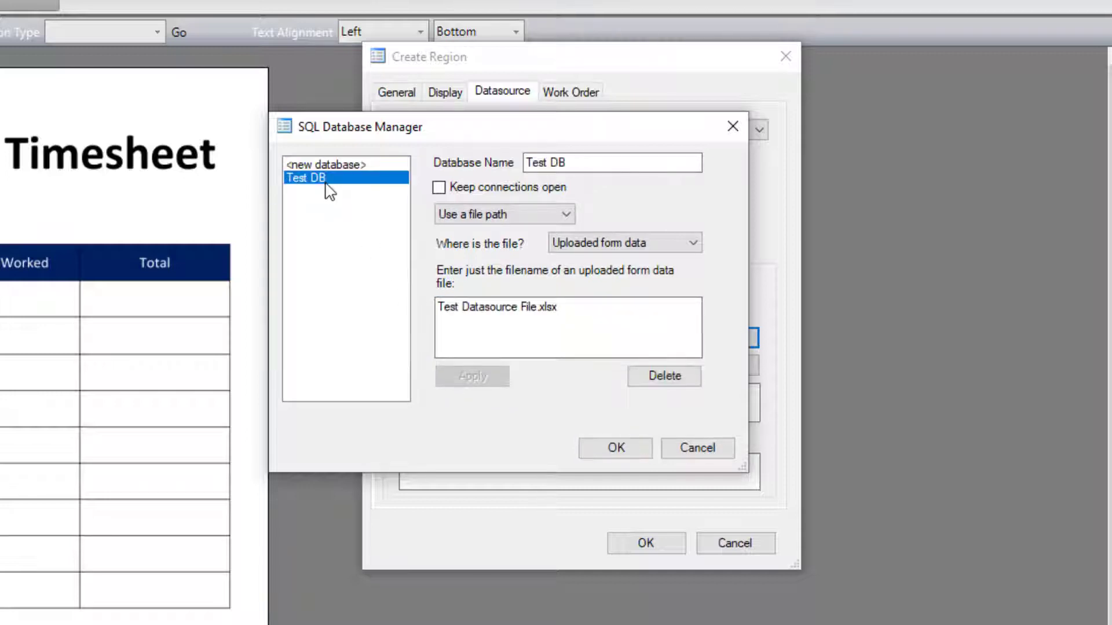
left_click(615, 448)
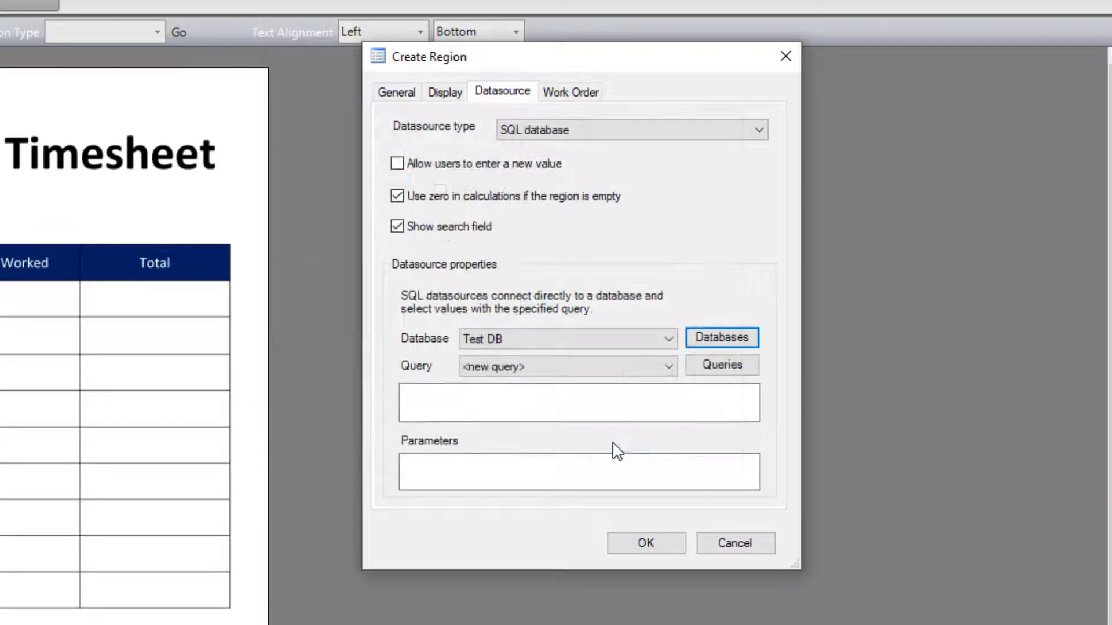
Step: Check the selected database and the available queries in the datasource dropdowns
left_click(667, 338)
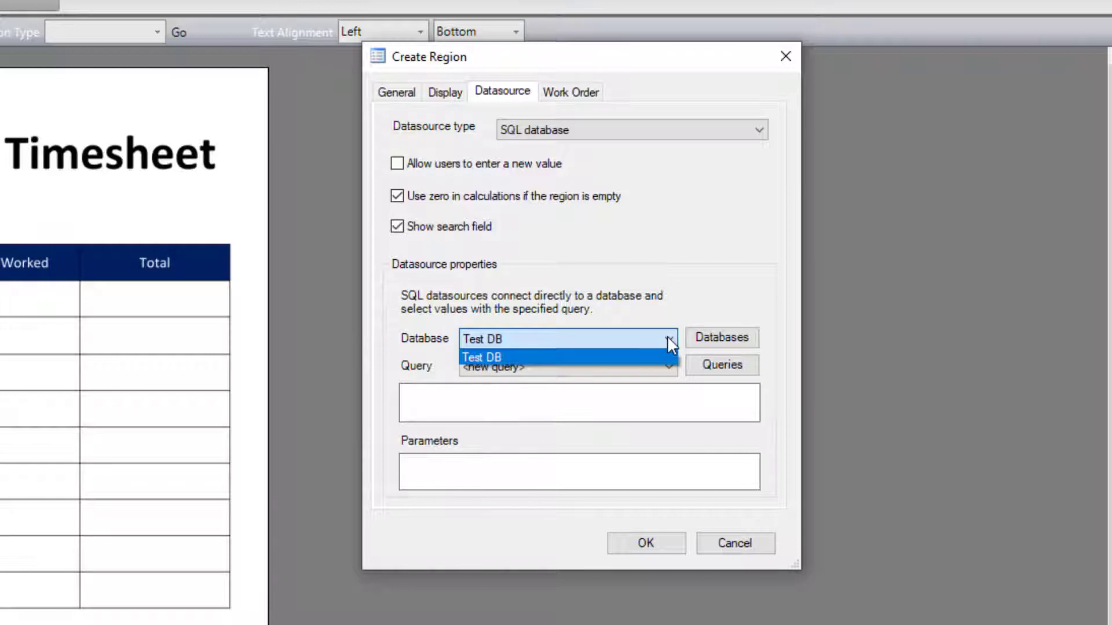
left_click(668, 338)
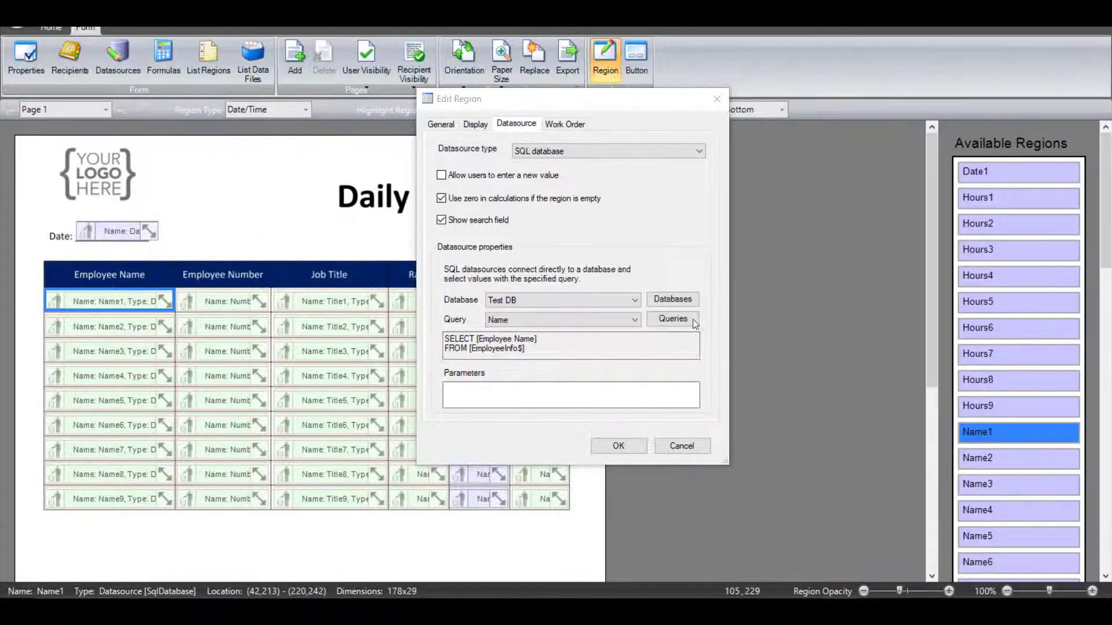
left_click(634, 322)
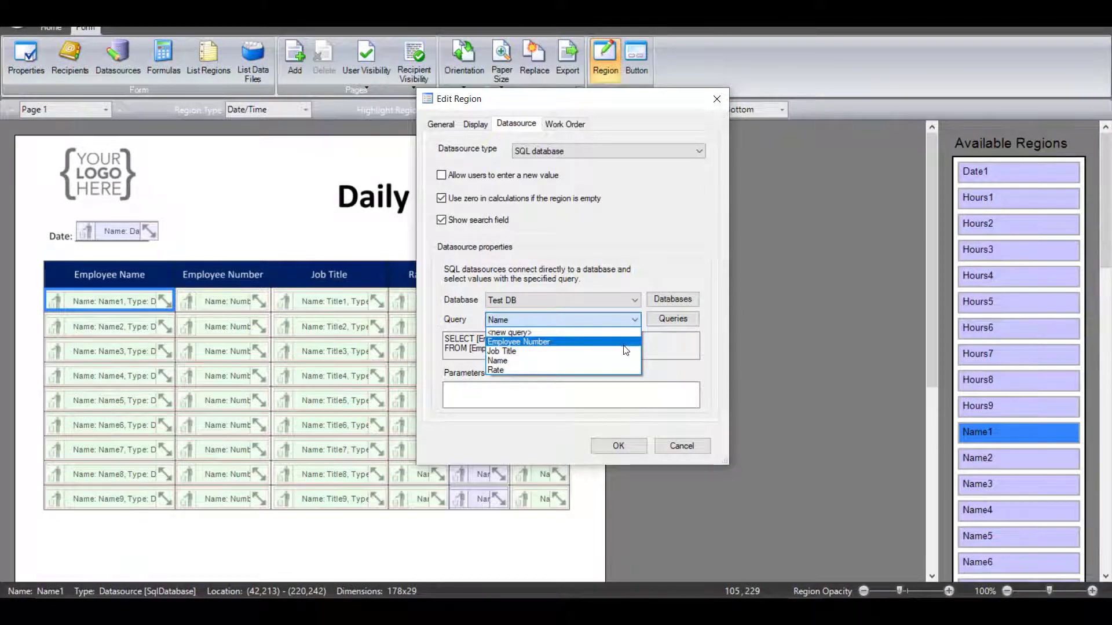
left_click(637, 320)
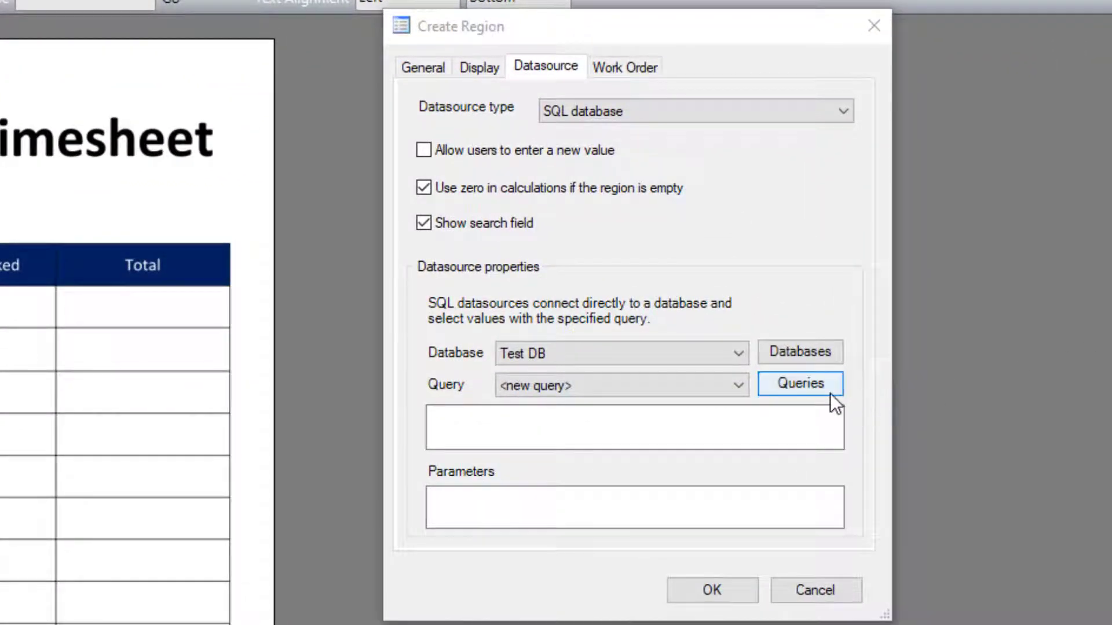
Step: Start a new SQL query named Name with the command text SELECT [] and FROM [$] on two lines
left_click(826, 391)
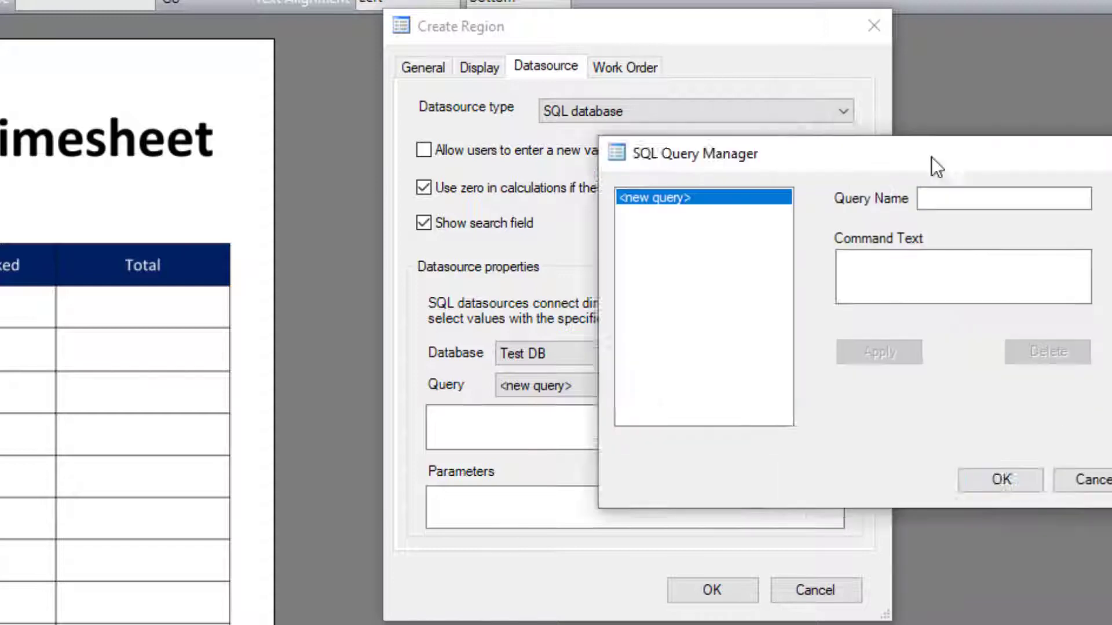
left_click_drag(932, 166, 733, 158)
left_click(805, 200)
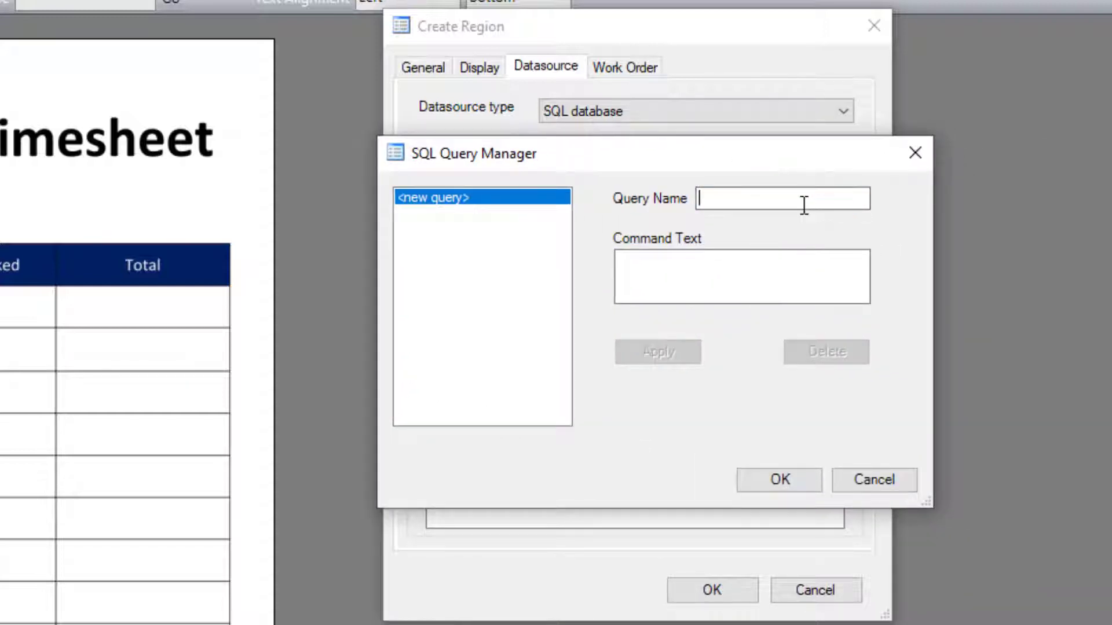
type("Name")
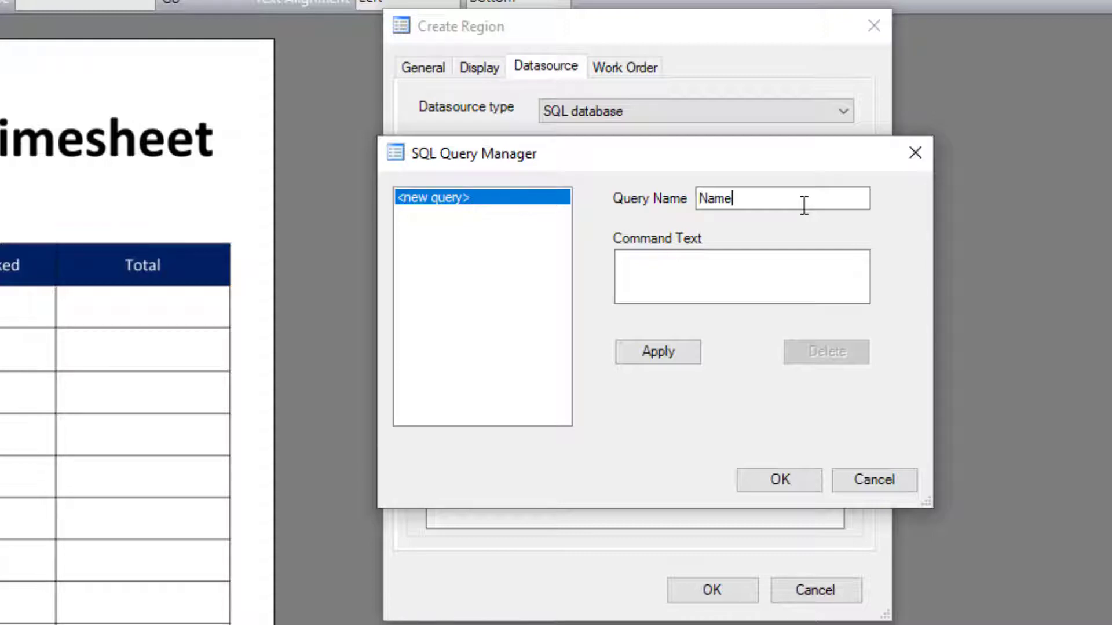
left_click(764, 281)
type("SELECT []")
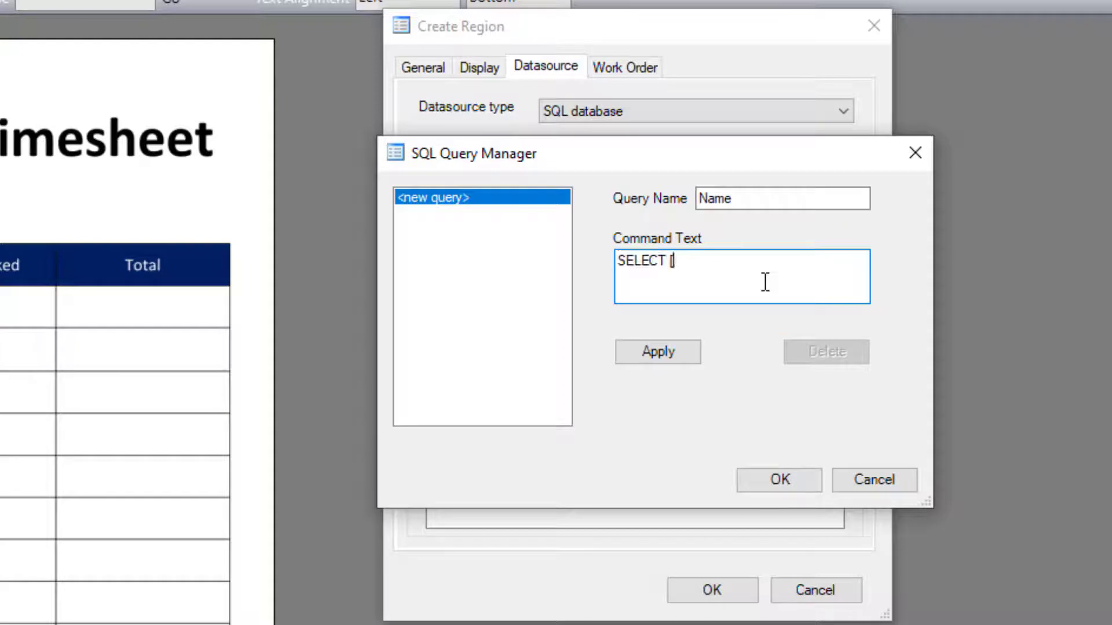
key("Return")
type("FROM [$]")
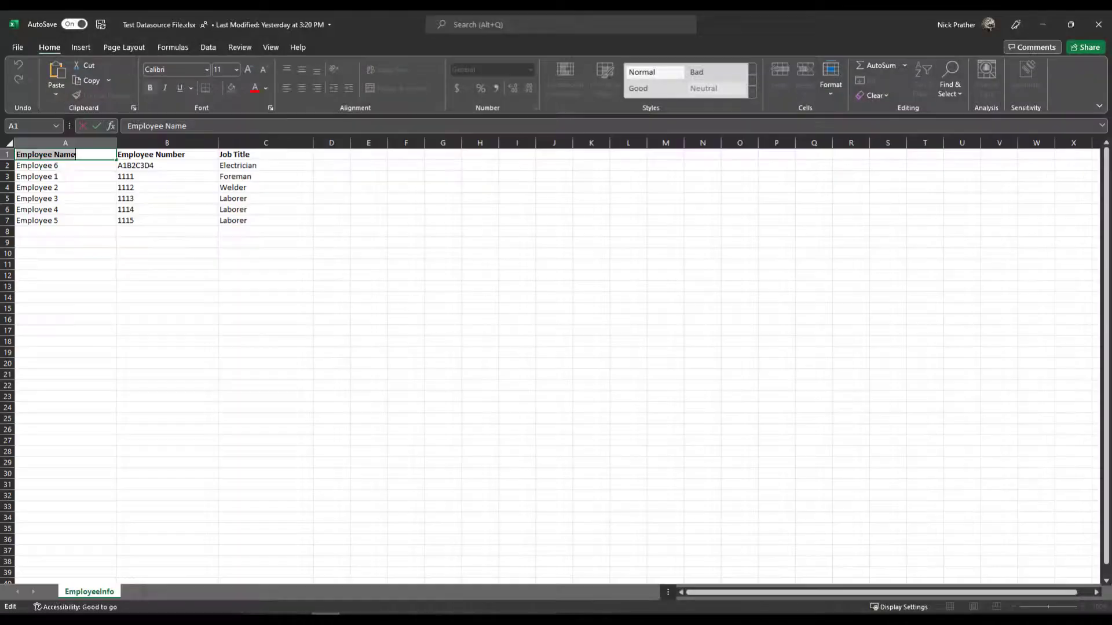
Step: Complete the query as SELECT [Employee Name] FROM [EmployeeInfo$] using names copied from the workbook, then apply and save it
double_click(81, 155)
triple_click(80, 155)
key("ctrl+c")
left_click(1042, 25)
left_click(681, 228)
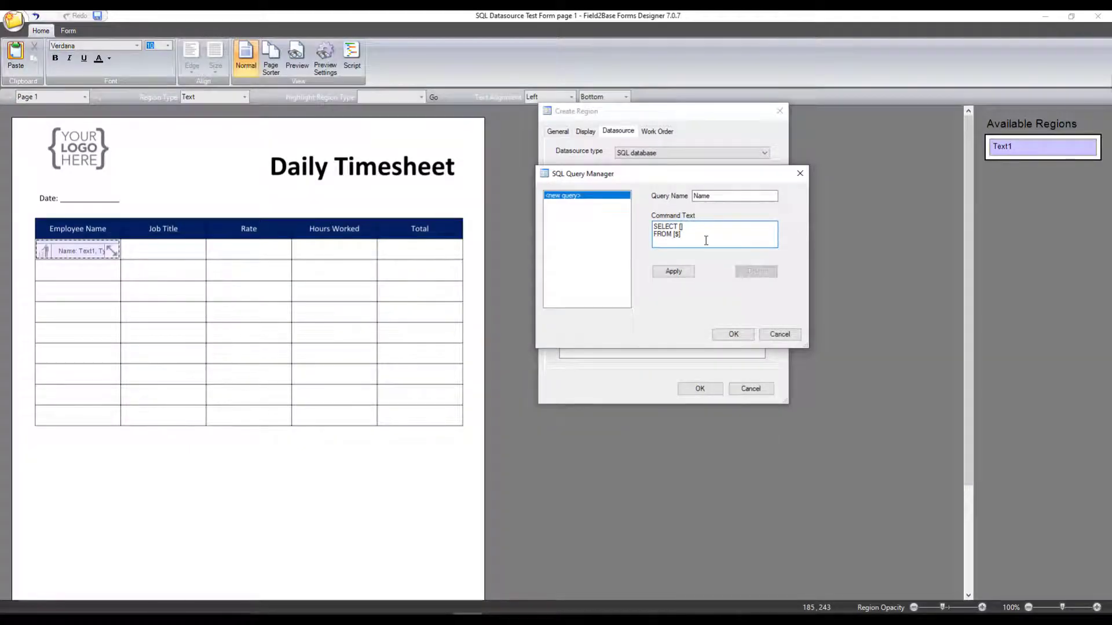
key("ctrl+v")
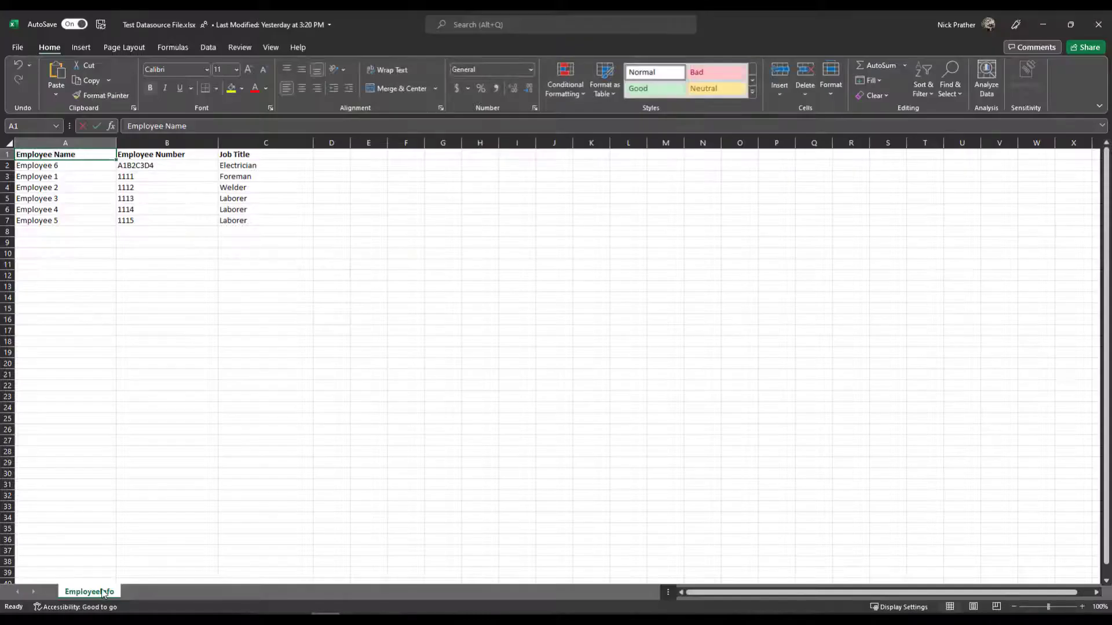
double_click(105, 593)
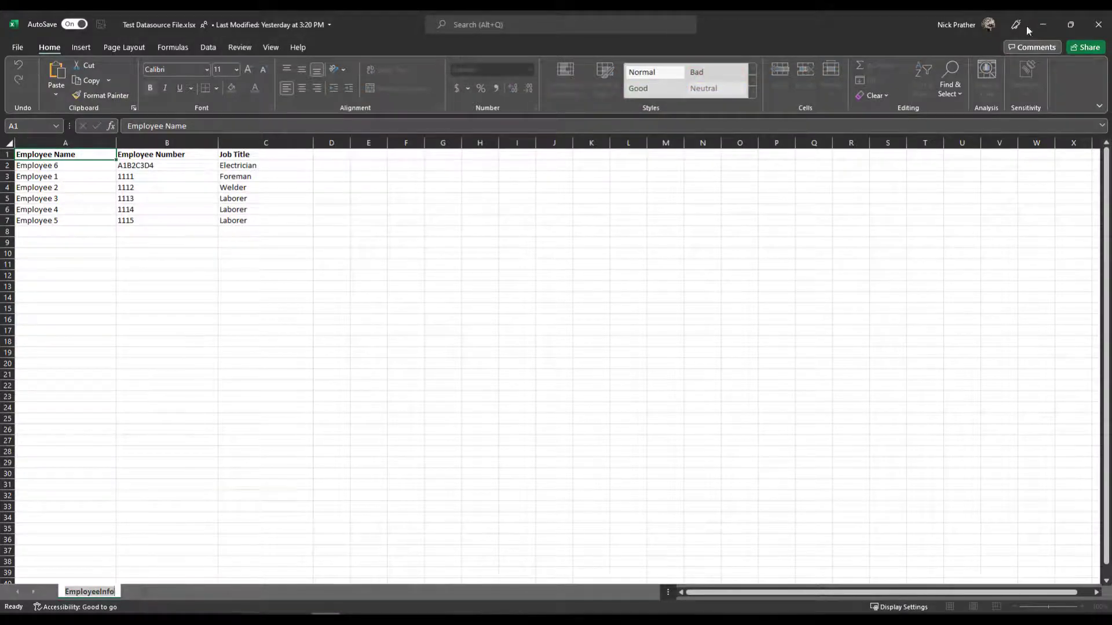
left_click(1042, 24)
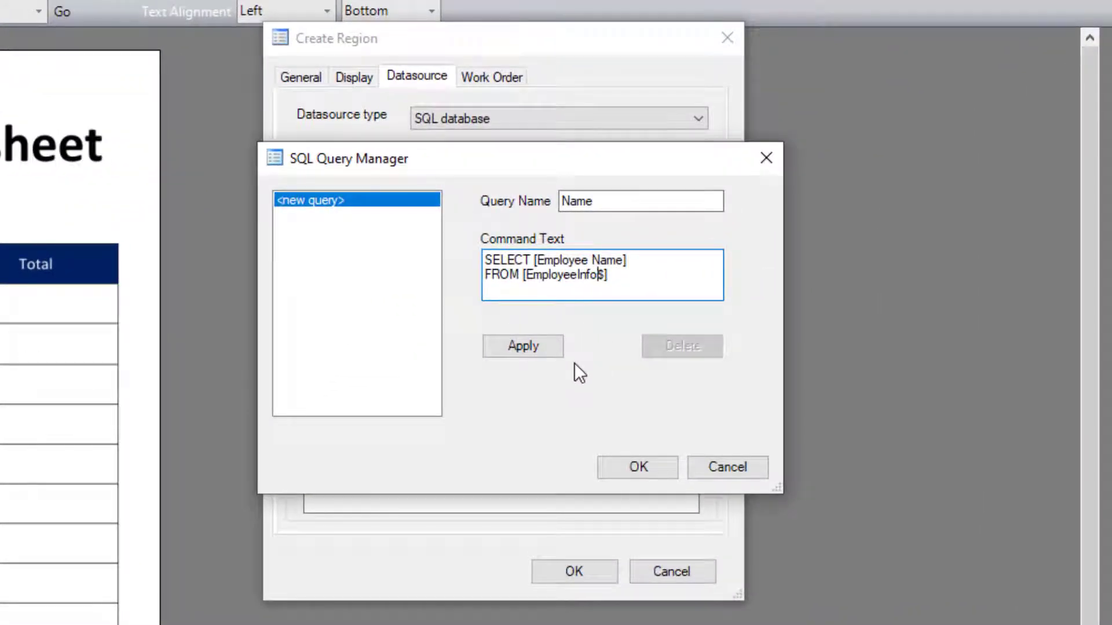
left_click(549, 347)
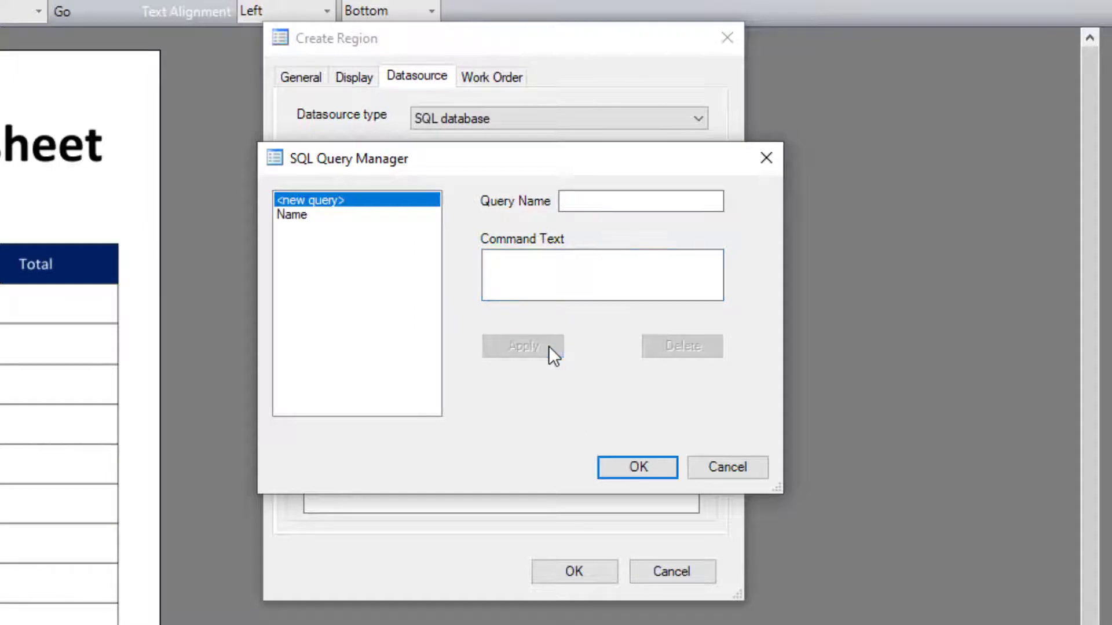
left_click(299, 214)
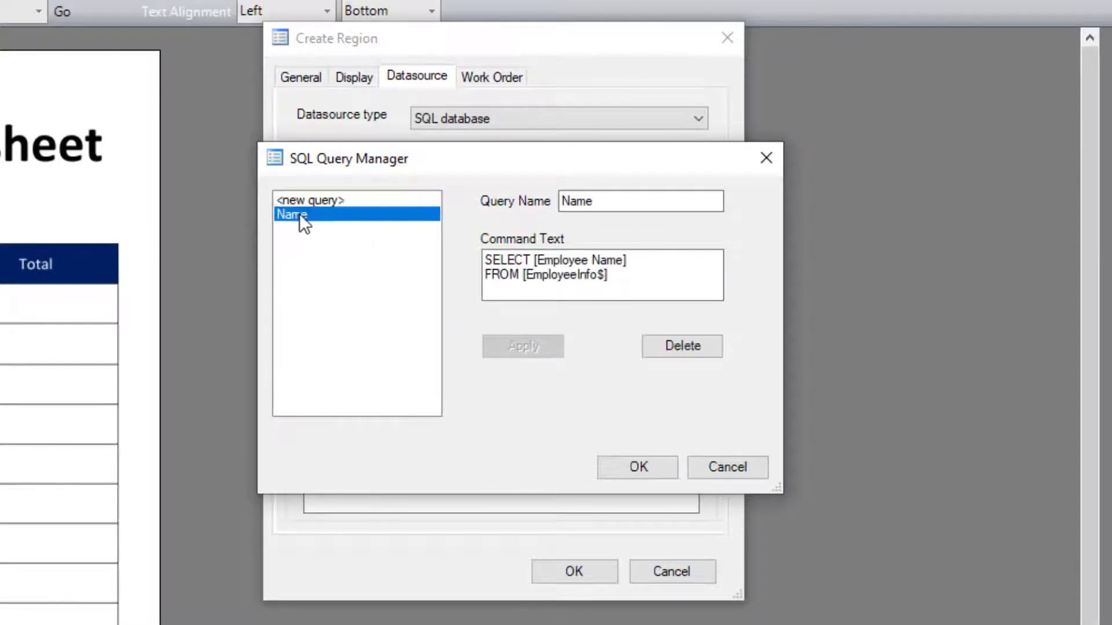
left_click(654, 475)
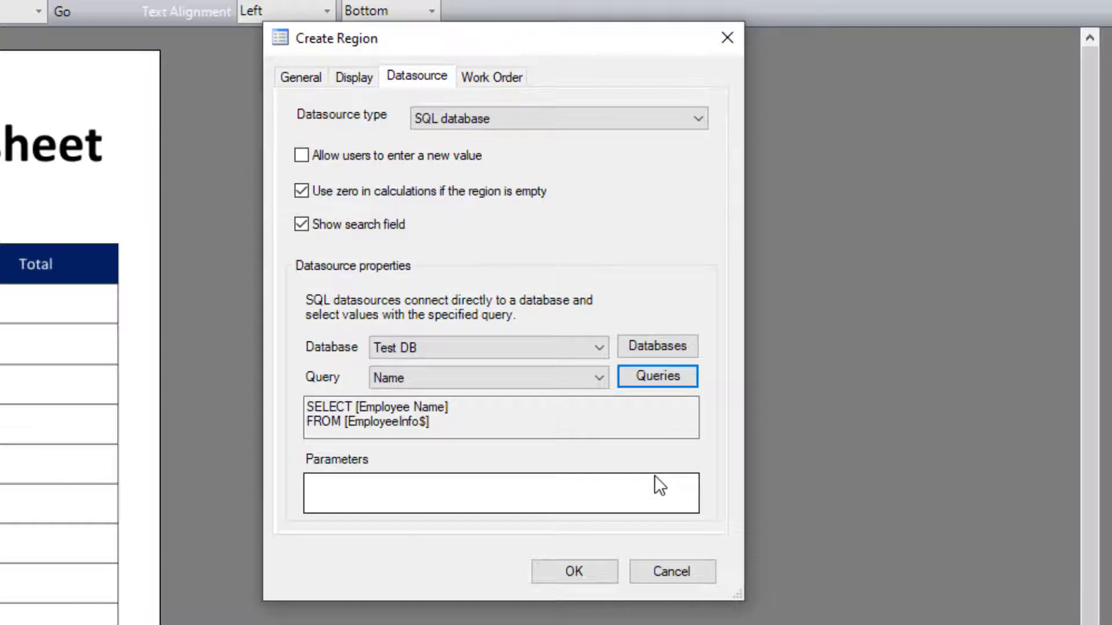
Step: Select the Name query for the region and confirm the region settings
left_click(600, 379)
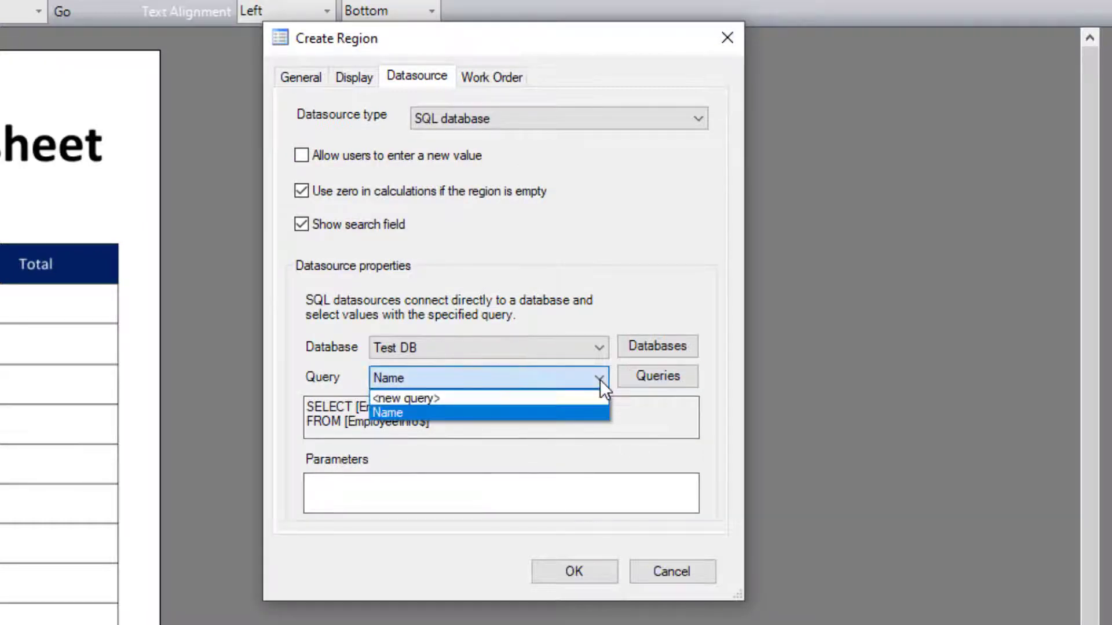
left_click(600, 380)
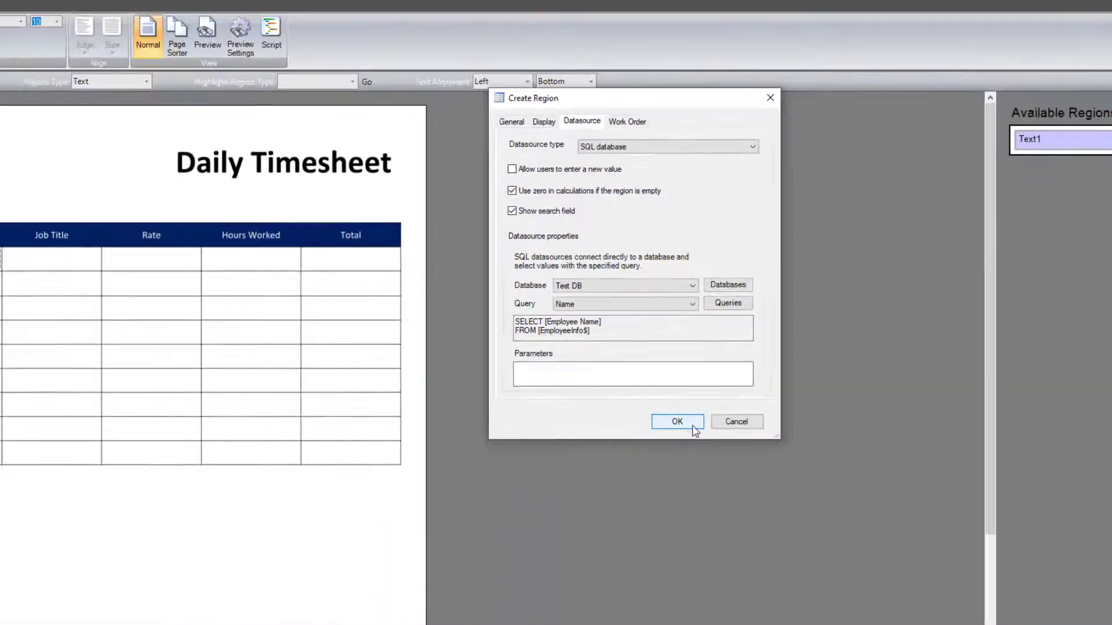
left_click(599, 574)
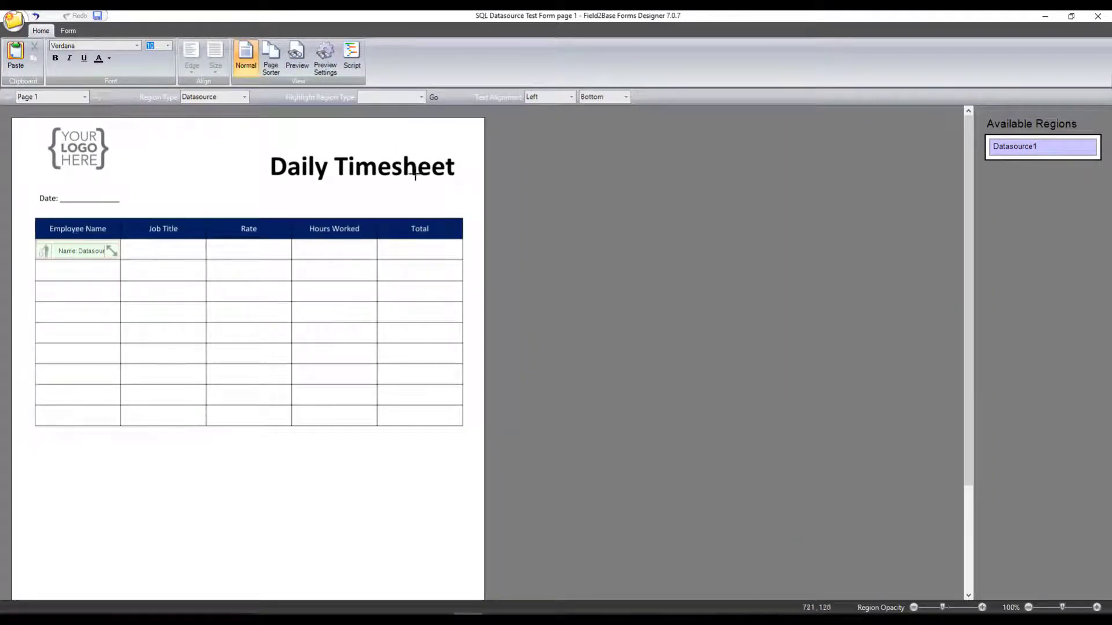
Step: Preview the form and open the Employee Name dropdown to check its employee list
left_click(297, 65)
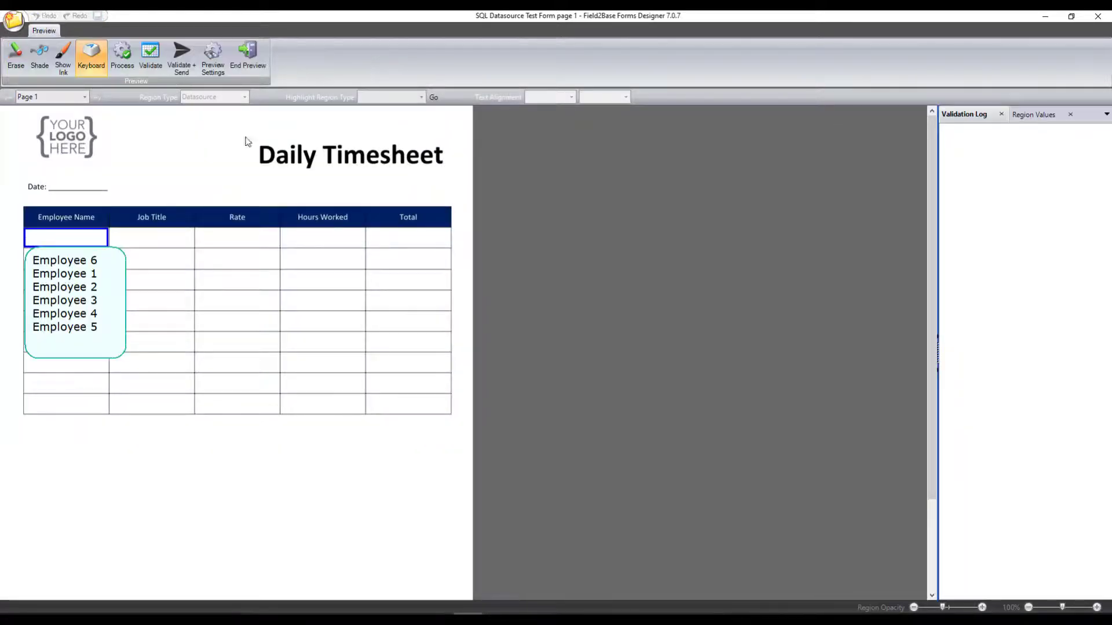
left_click(127, 198)
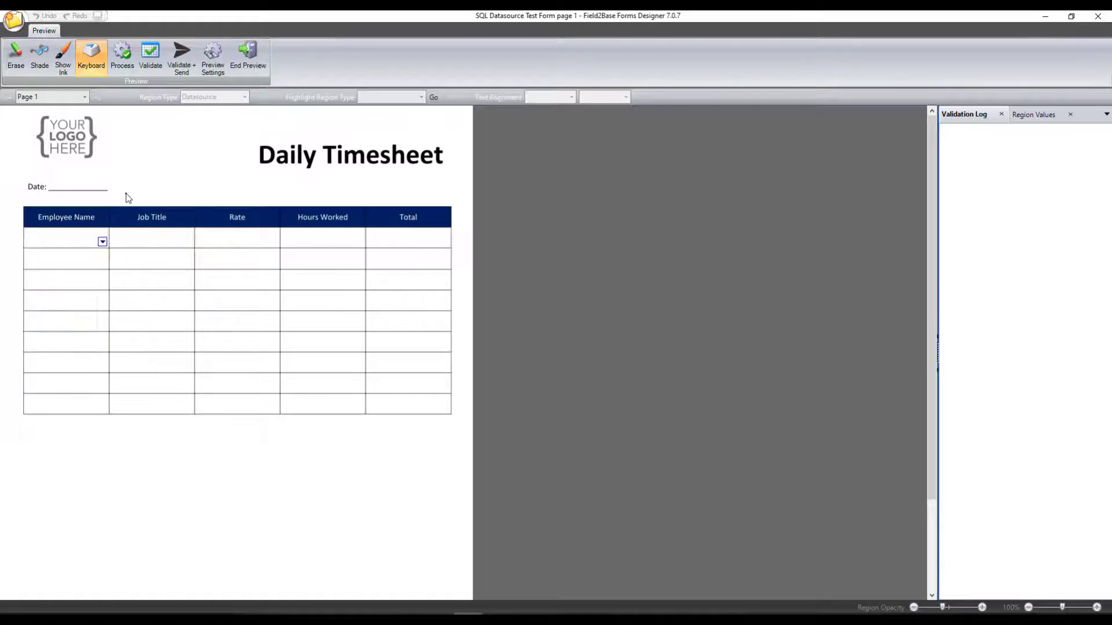
left_click(102, 242)
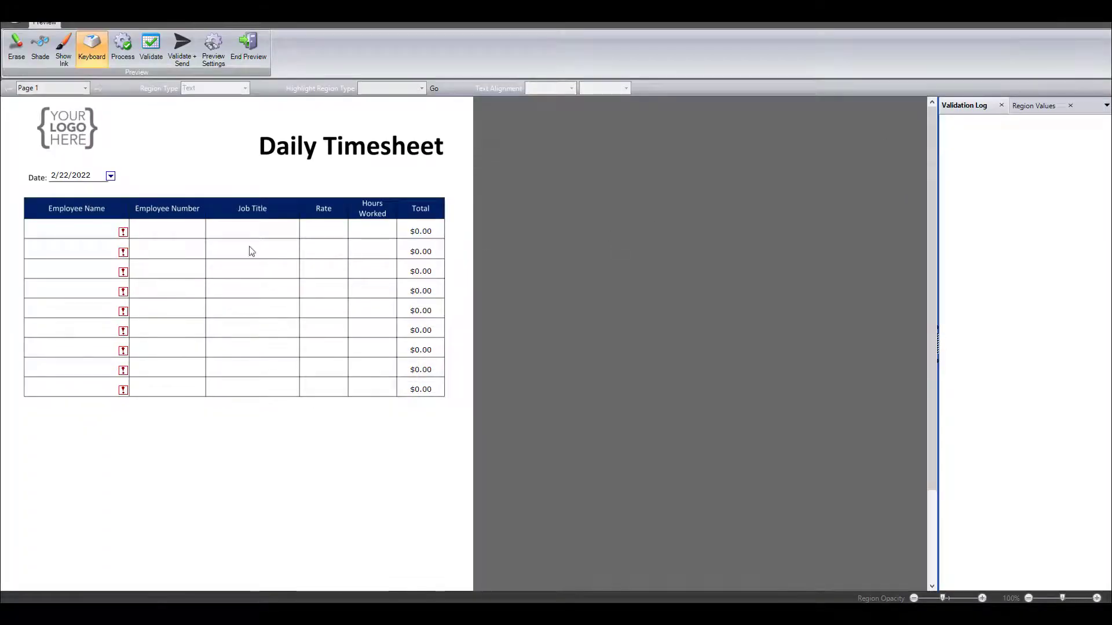
mouse_move(124, 232)
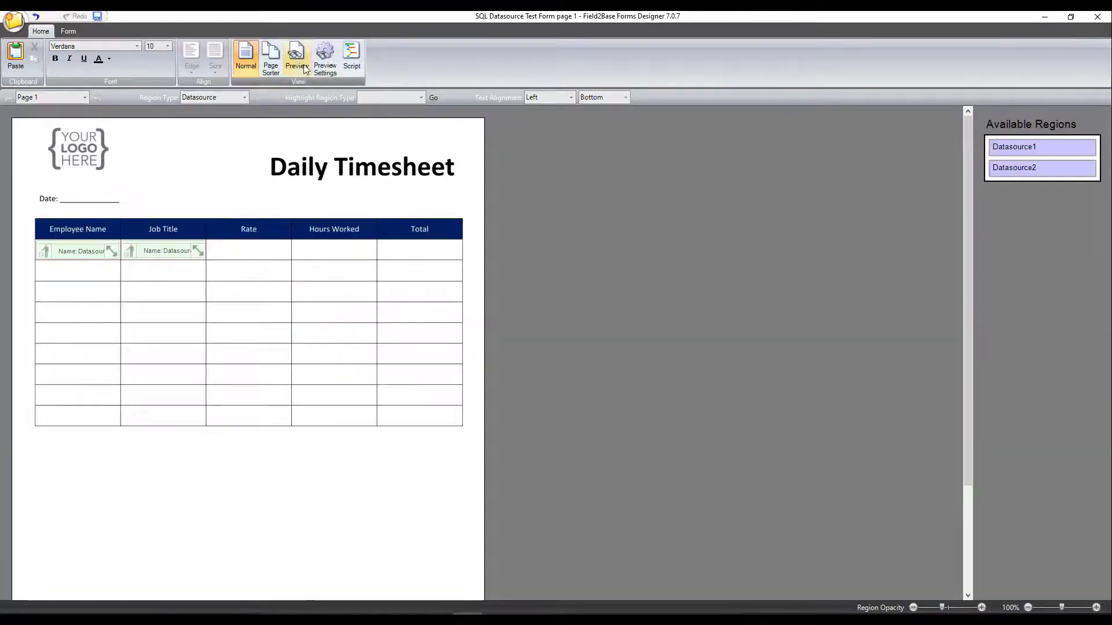
left_click(297, 57)
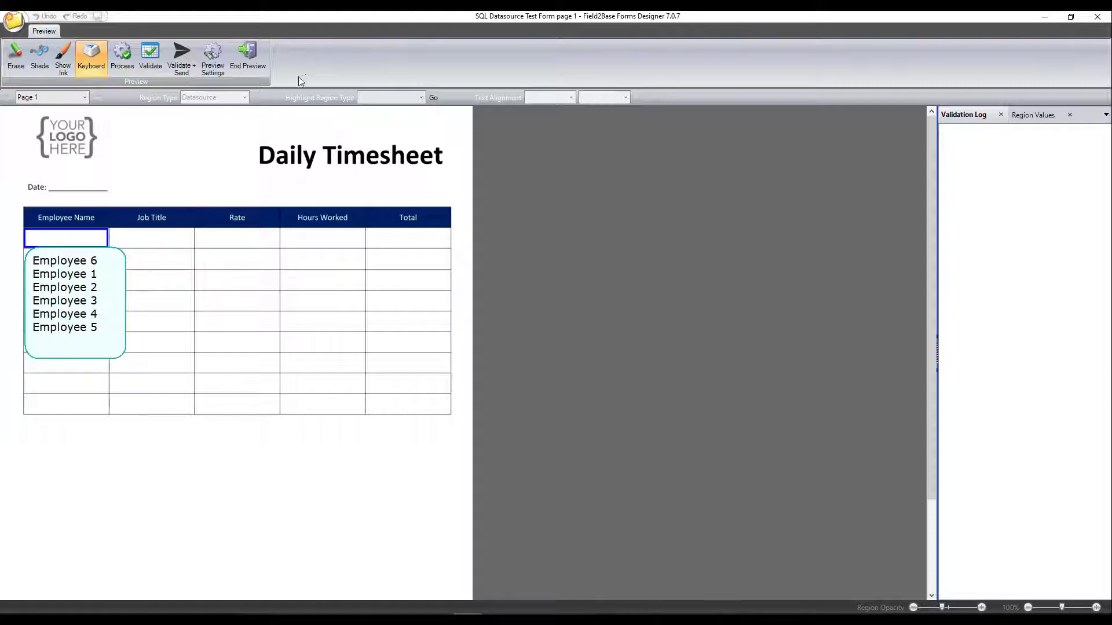
left_click(47, 527)
left_click(103, 242)
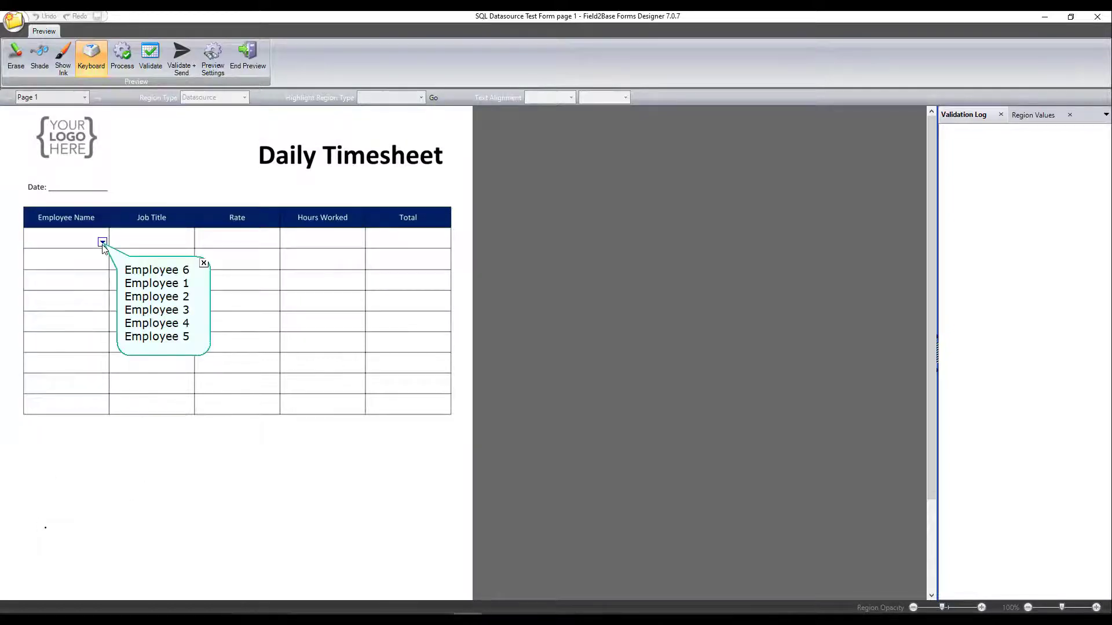
left_click(148, 271)
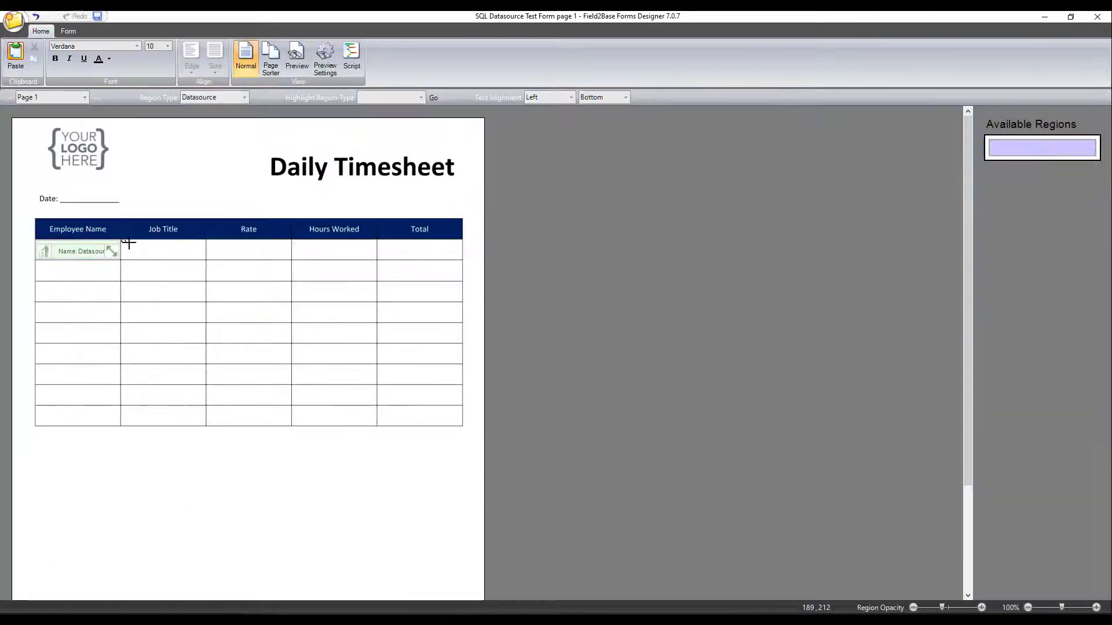
Step: Draw a datasource region in the first Job Title cell and set its datasource type to SQL database
left_click_drag(120, 239, 203, 257)
left_click_drag(31, 282, 33, 282)
left_click(575, 117)
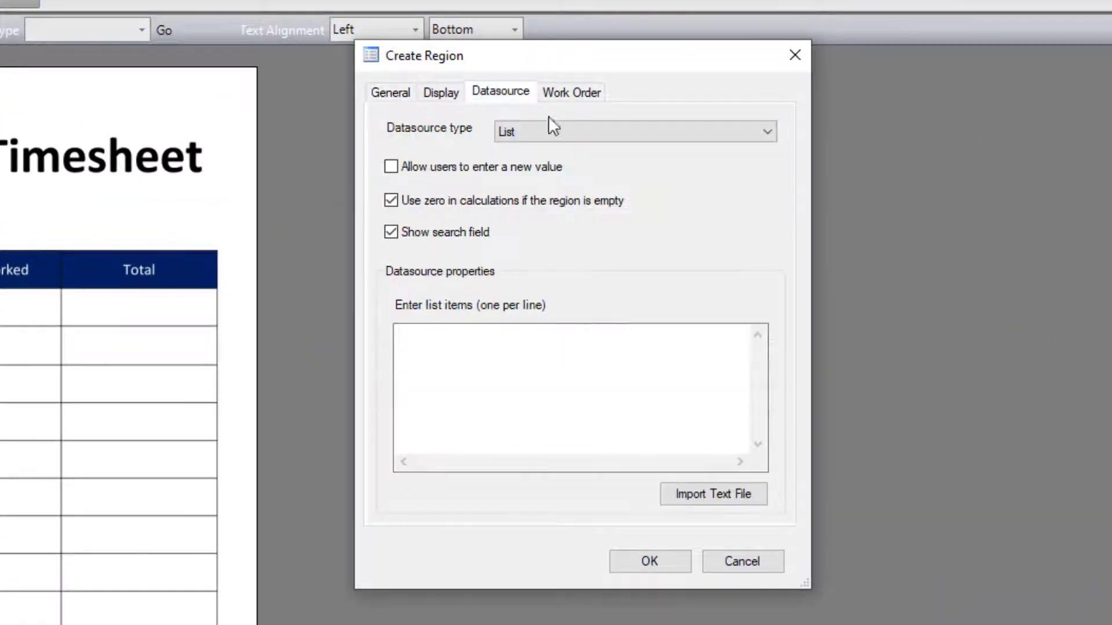
left_click(643, 146)
left_click(649, 206)
Step: Create a new SQL query named Job Title and paste the copied SELECT and FROM command text into it
left_click(741, 377)
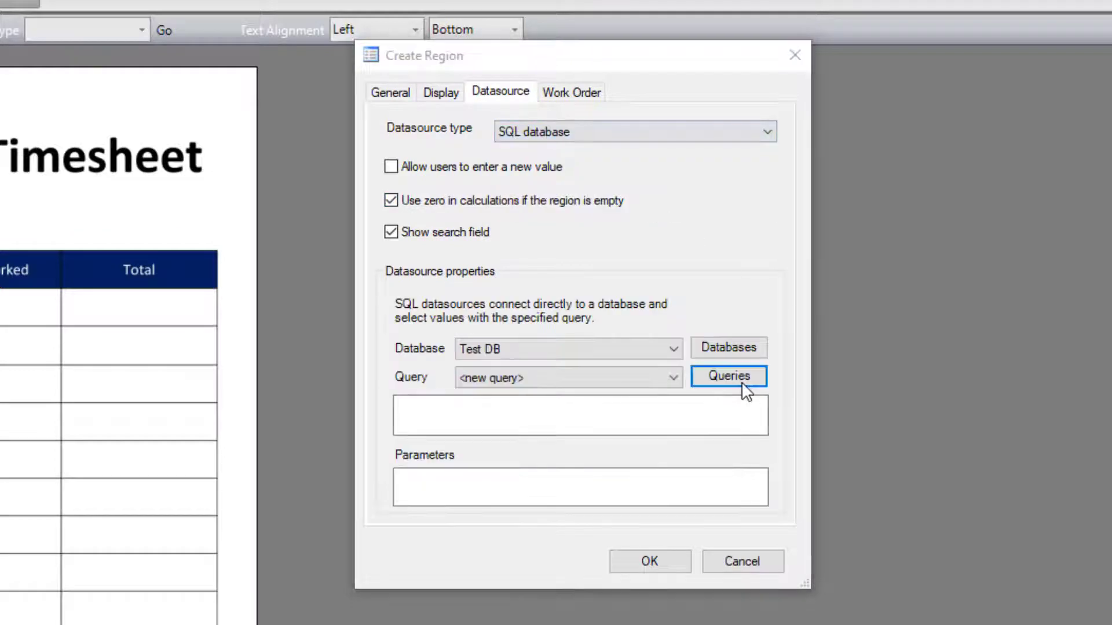
left_click(324, 227)
double_click(651, 212)
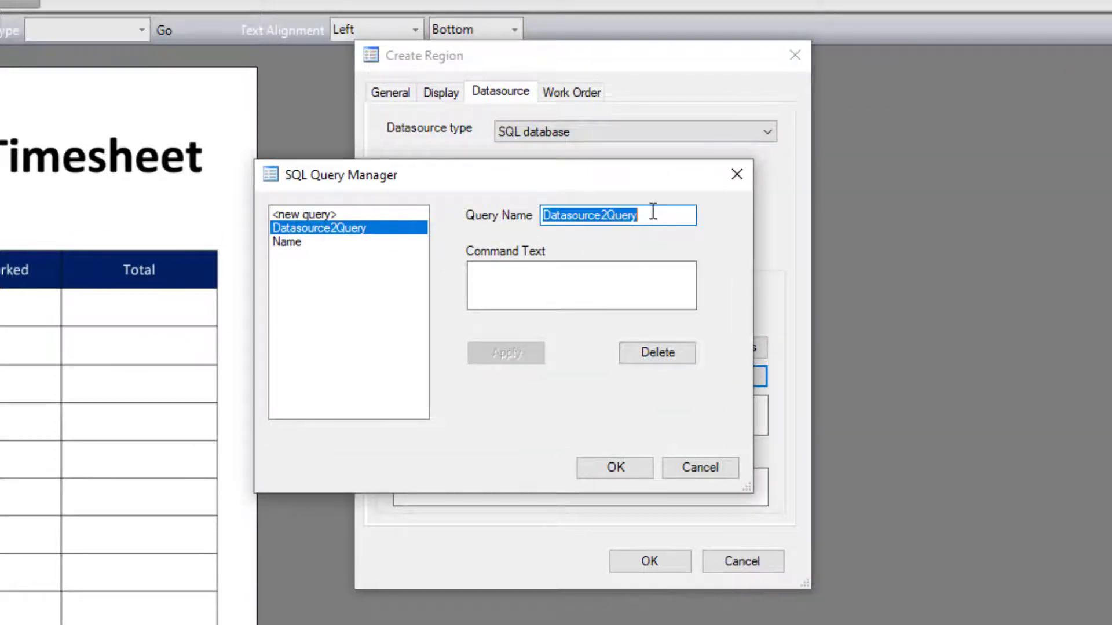
type("Job Title")
left_click(599, 278)
type("SELECT [Employee Name] FROM [EmployeeInfo$]")
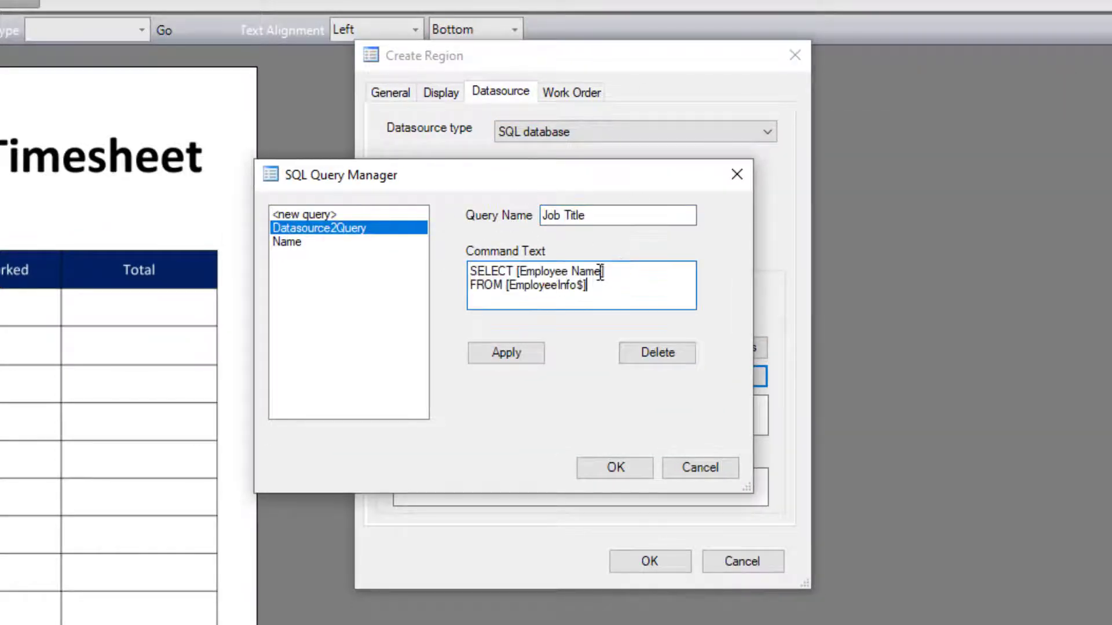
Step: Replace the selected column with Job Title, copied from the workbook's column header, so the query reads SELECT [Job Title]
left_click_drag(603, 271, 524, 277)
key("BackSpace")
key("alt+Tab")
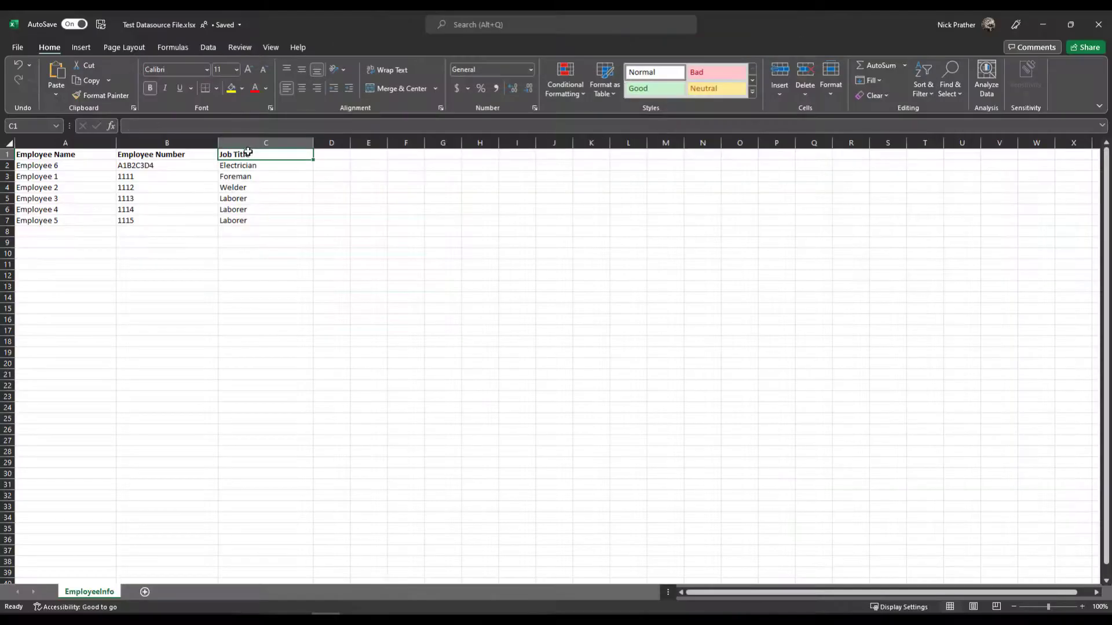
double_click(258, 155)
triple_click(259, 154)
key("ctrl+c")
left_click(1043, 24)
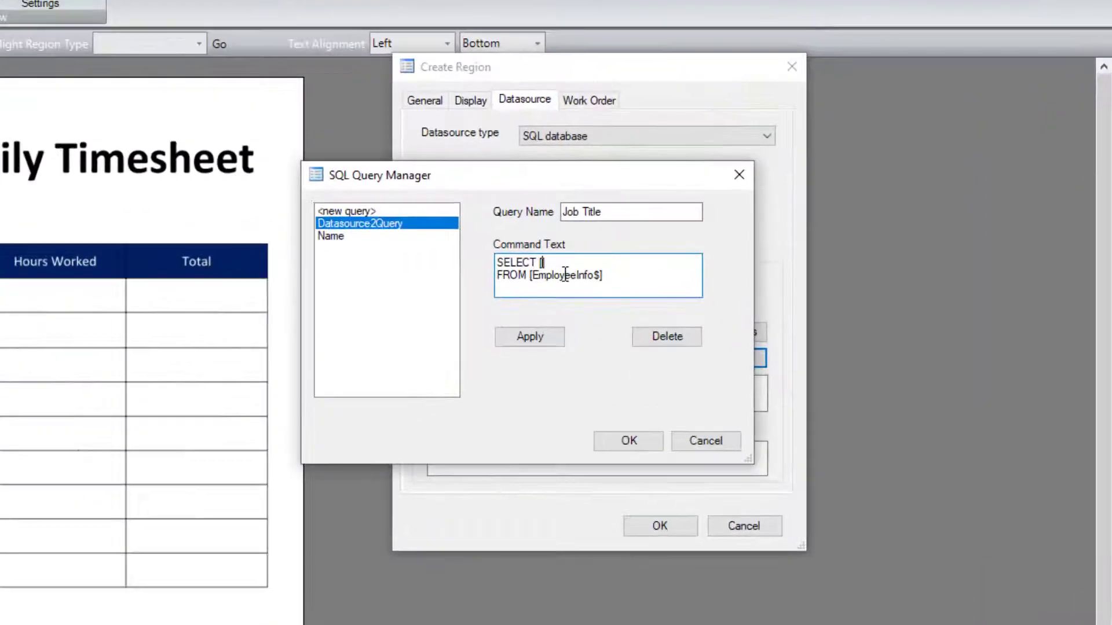
key("ctrl+v")
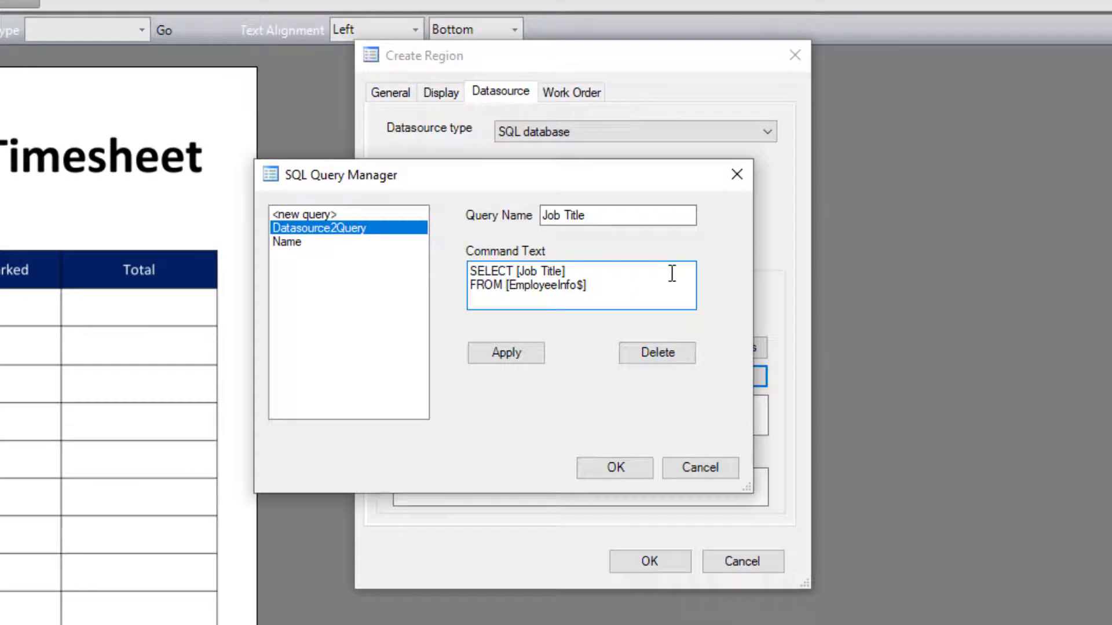
Step: Add the line WHERE [Employee Name] = ? using the header name copied from the workbook, then apply and save the query
left_click(634, 287)
key("Return")
type("WHERE [")
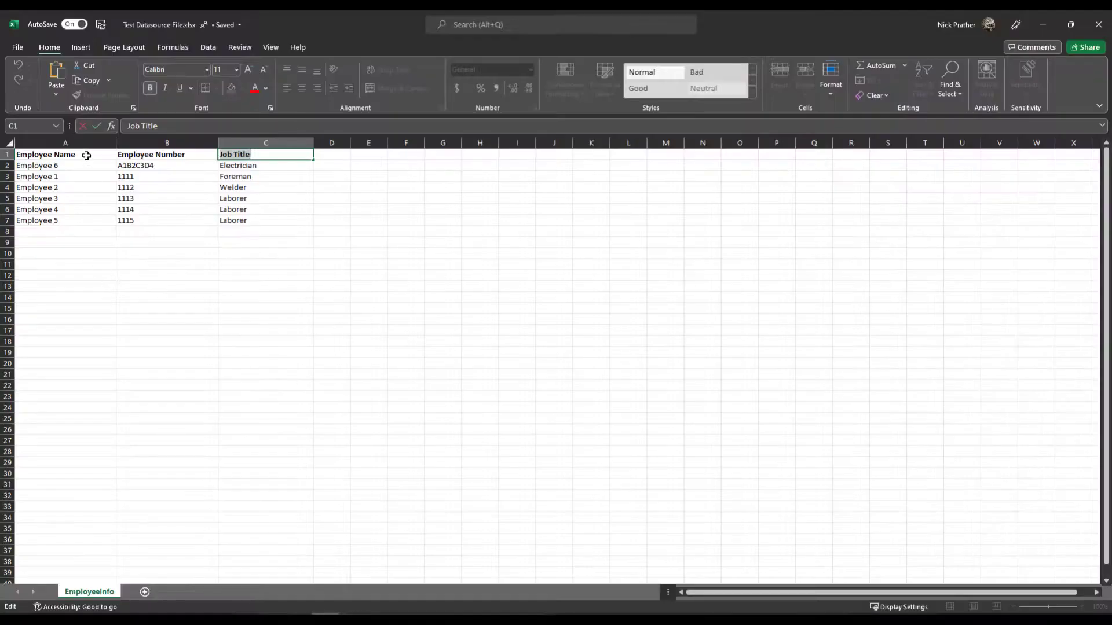
left_click(86, 155)
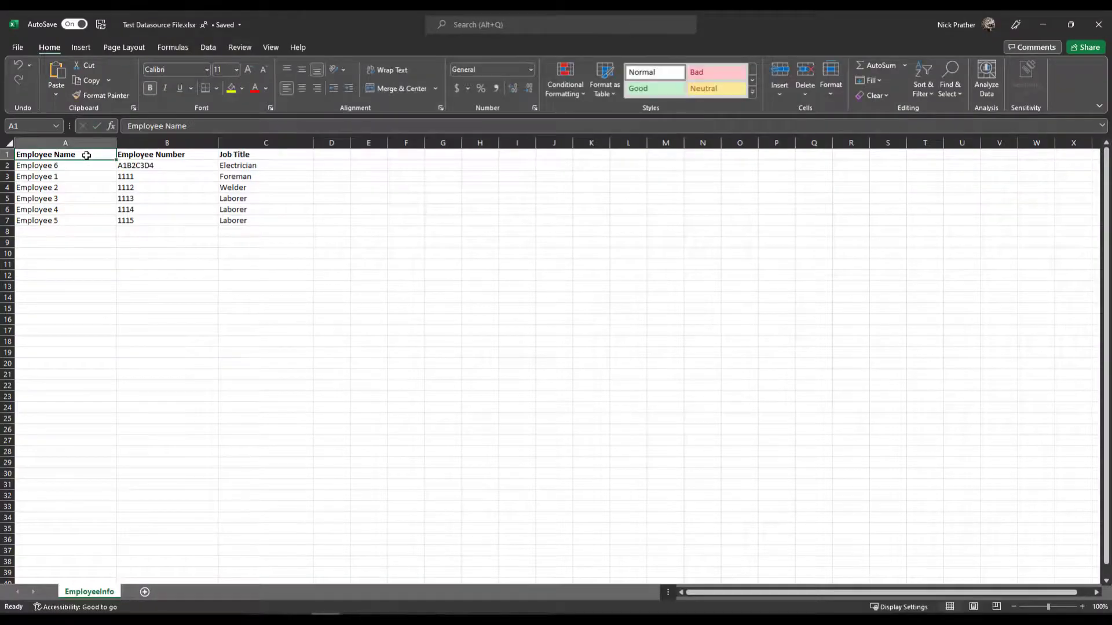
double_click(86, 155)
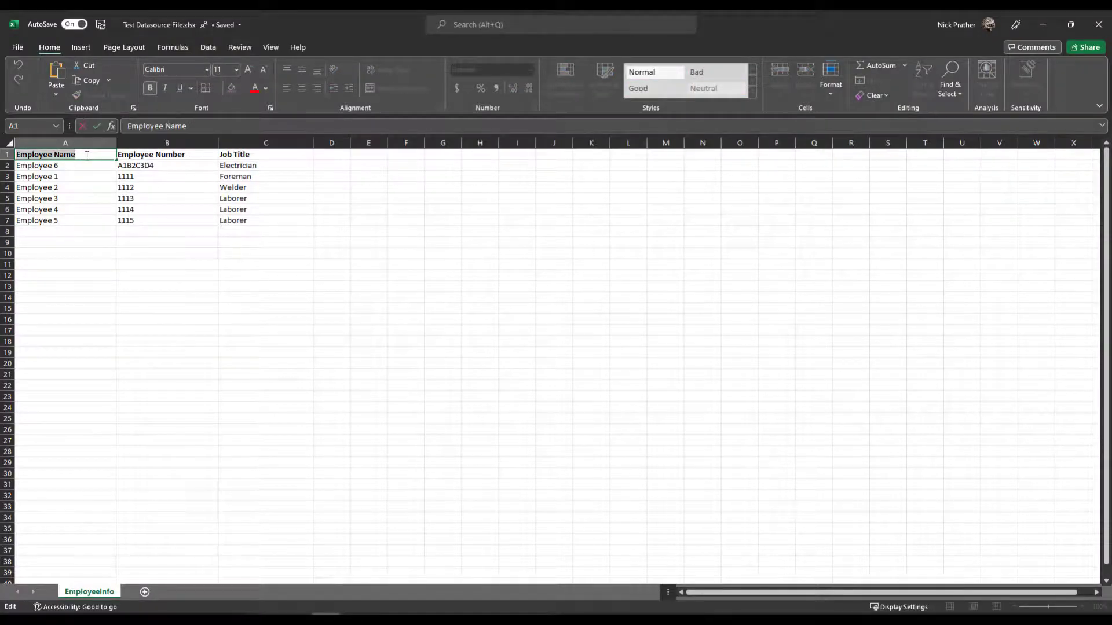
left_click(1042, 25)
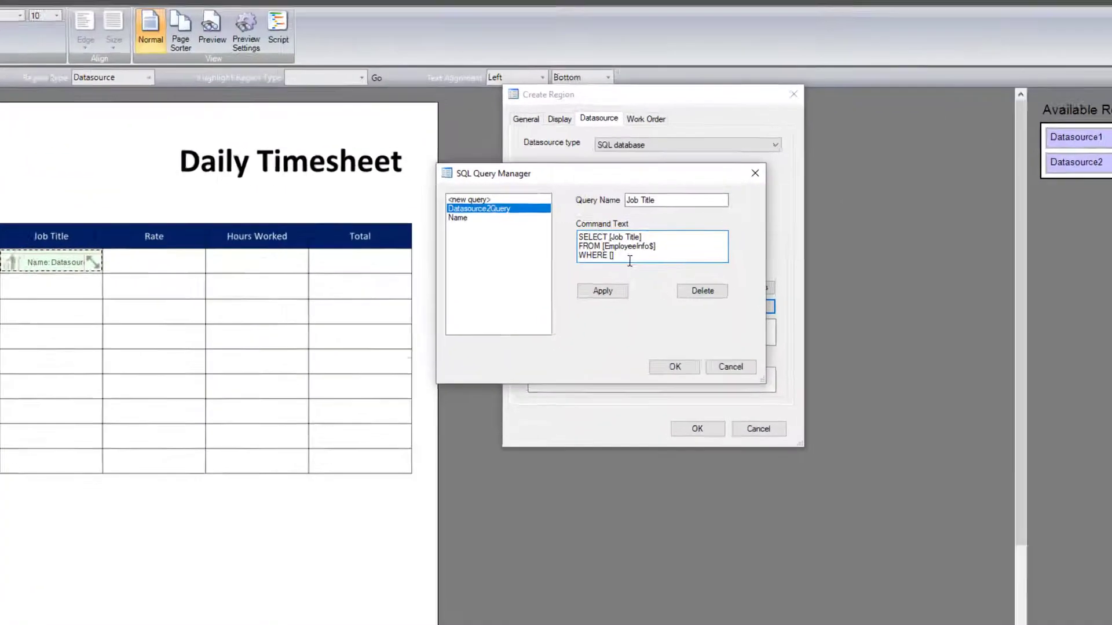
type("Employee Name")
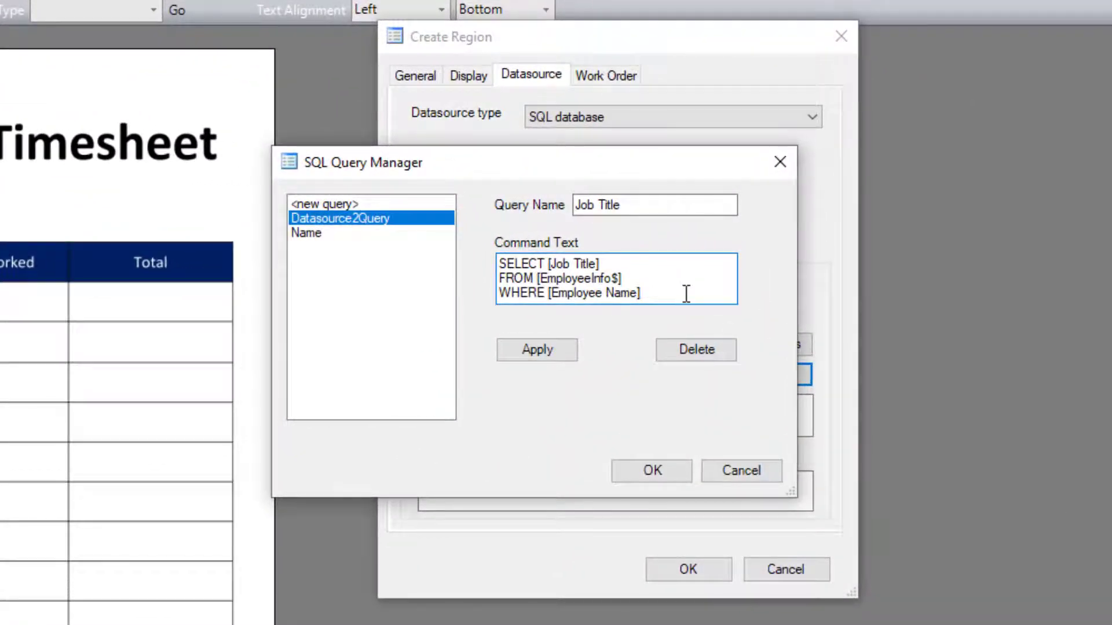
type("= ?")
left_click(566, 345)
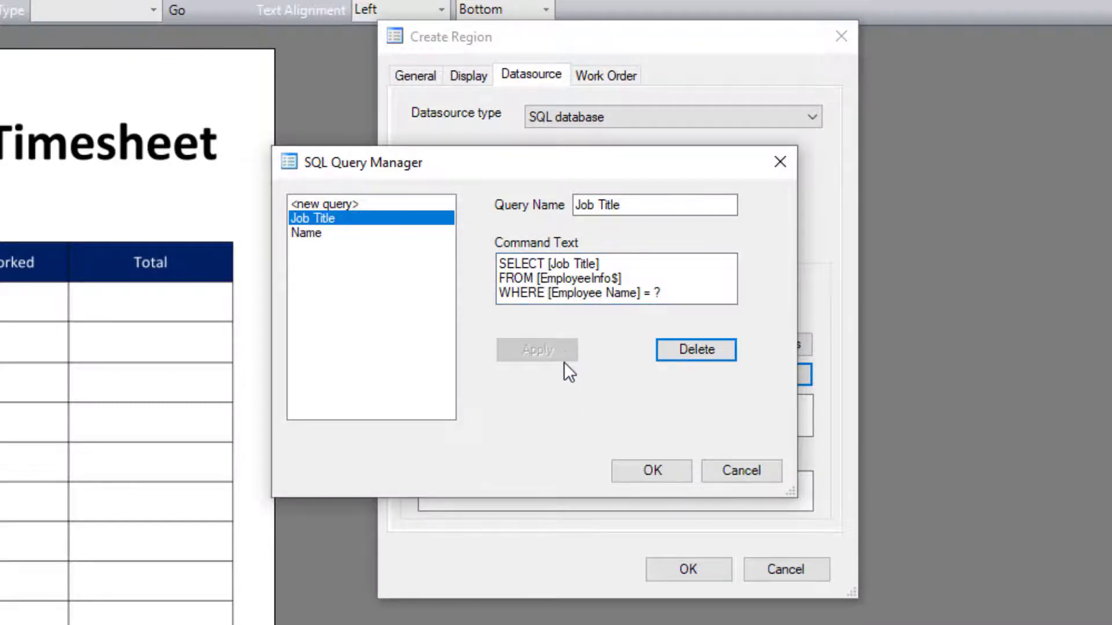
left_click(658, 470)
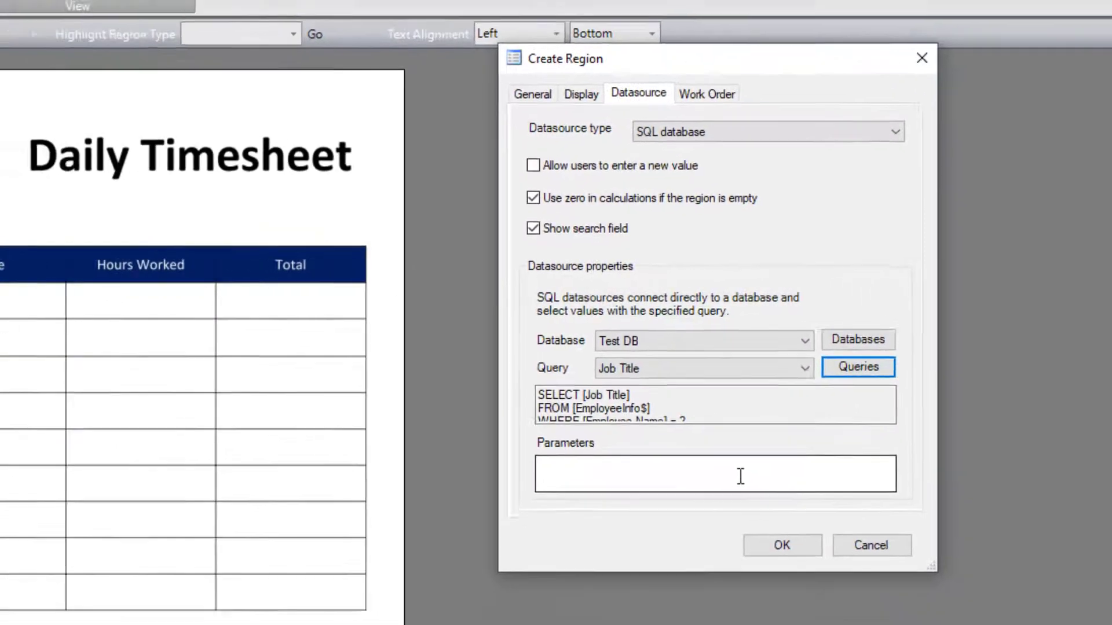
Step: Set the region's parameter to {Page1@Datasource1} and confirm the region settings
left_click(642, 494)
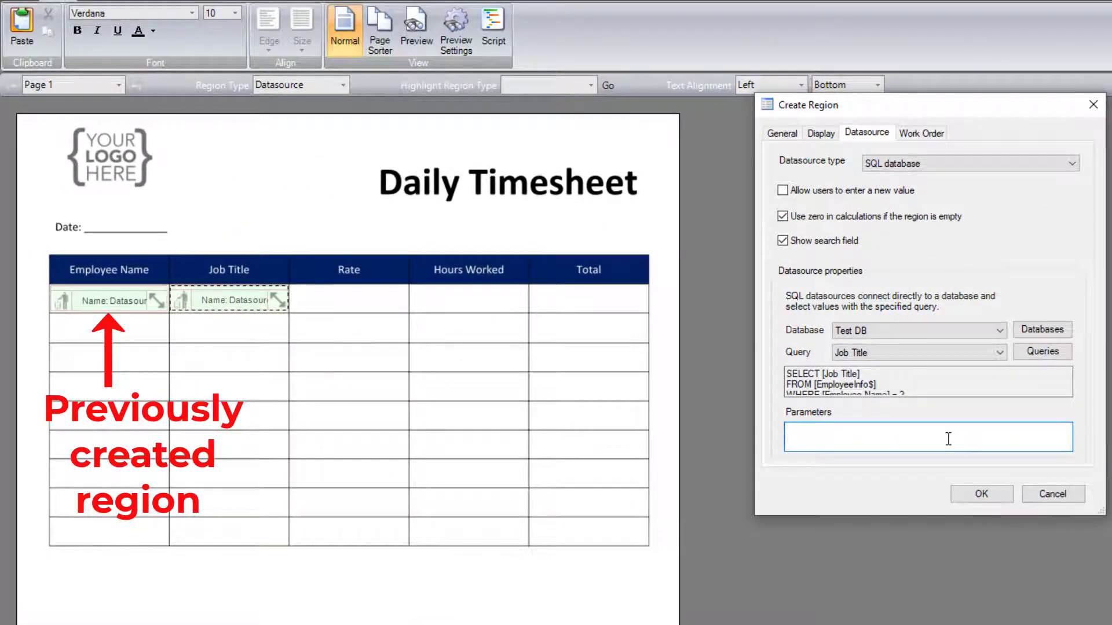
type("{")
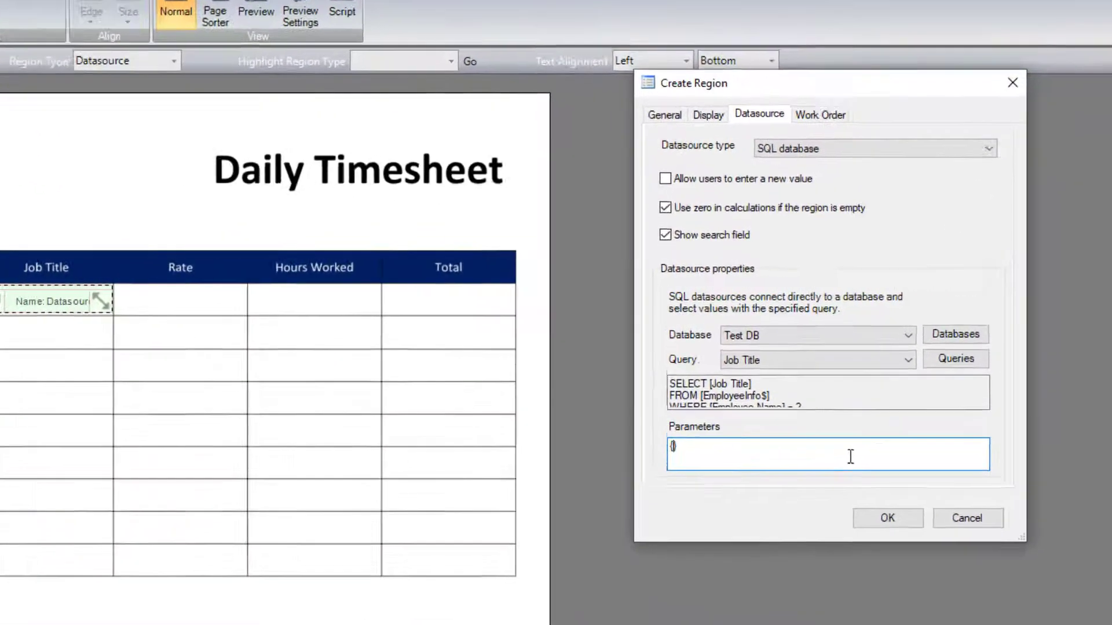
type("Page1")
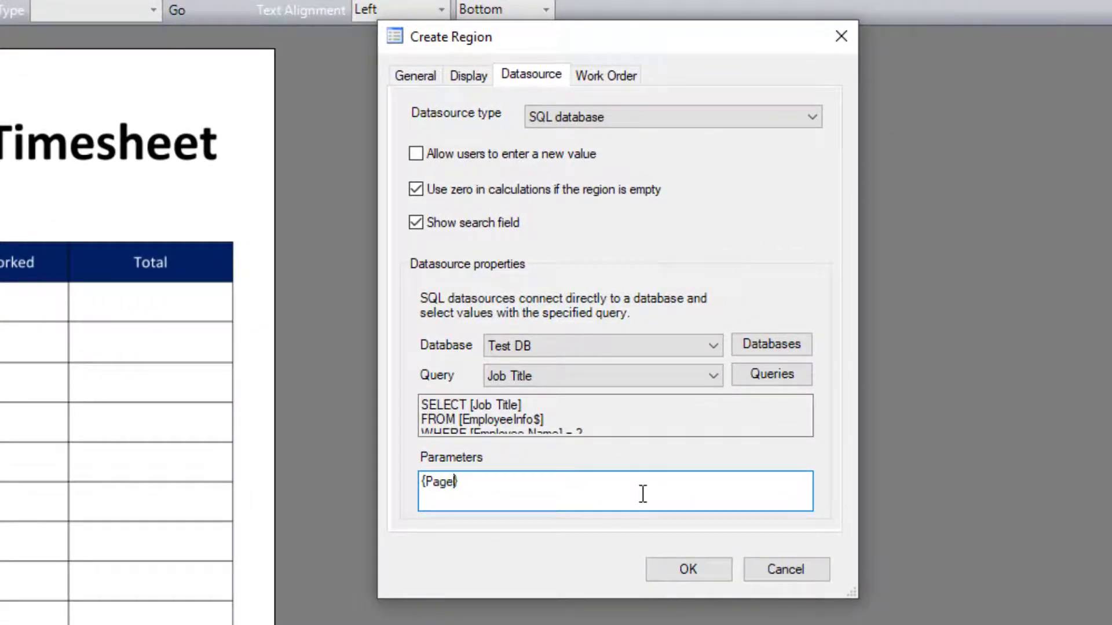
type("@Datasou")
type("1")
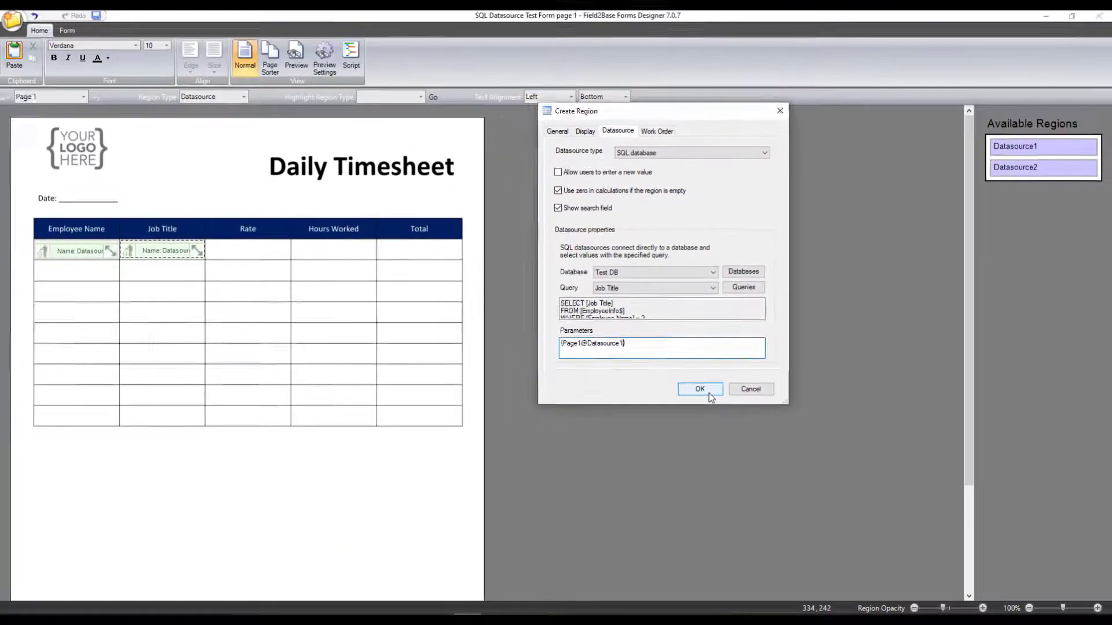
left_click(700, 574)
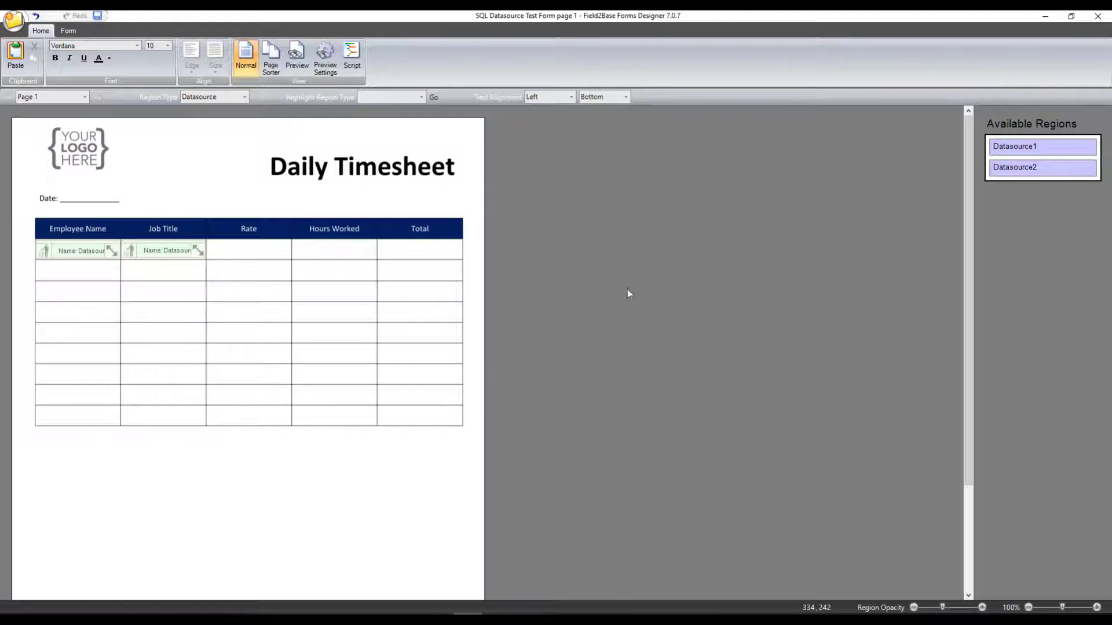
Step: Preview the form, pick Employee 6 in the Employee Name dropdown to check the job title filled in, and end the preview
left_click(302, 66)
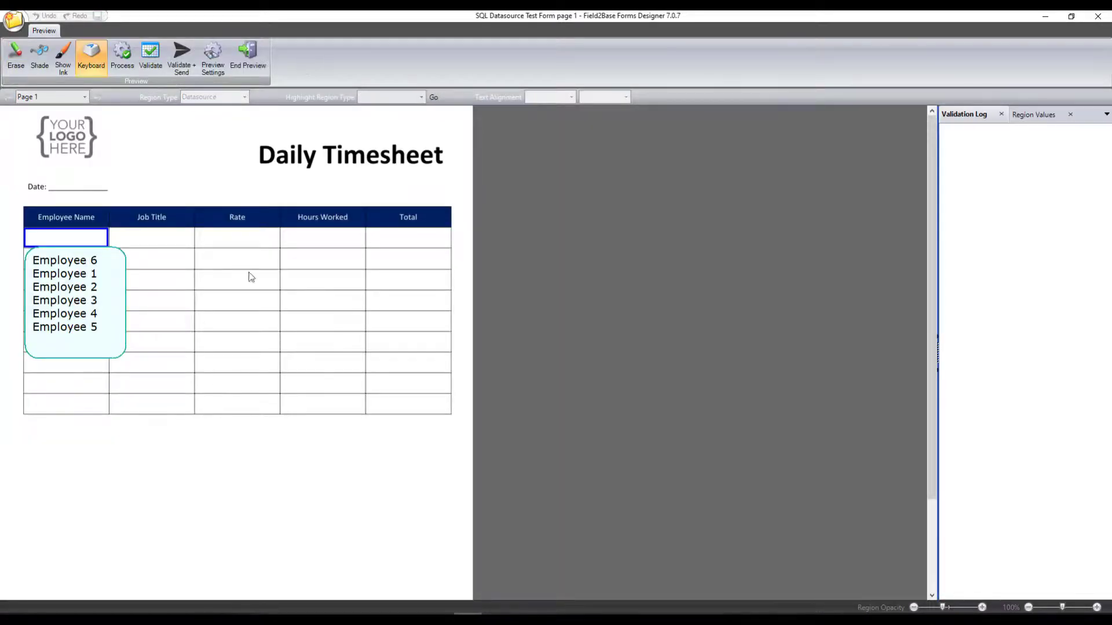
left_click(102, 242)
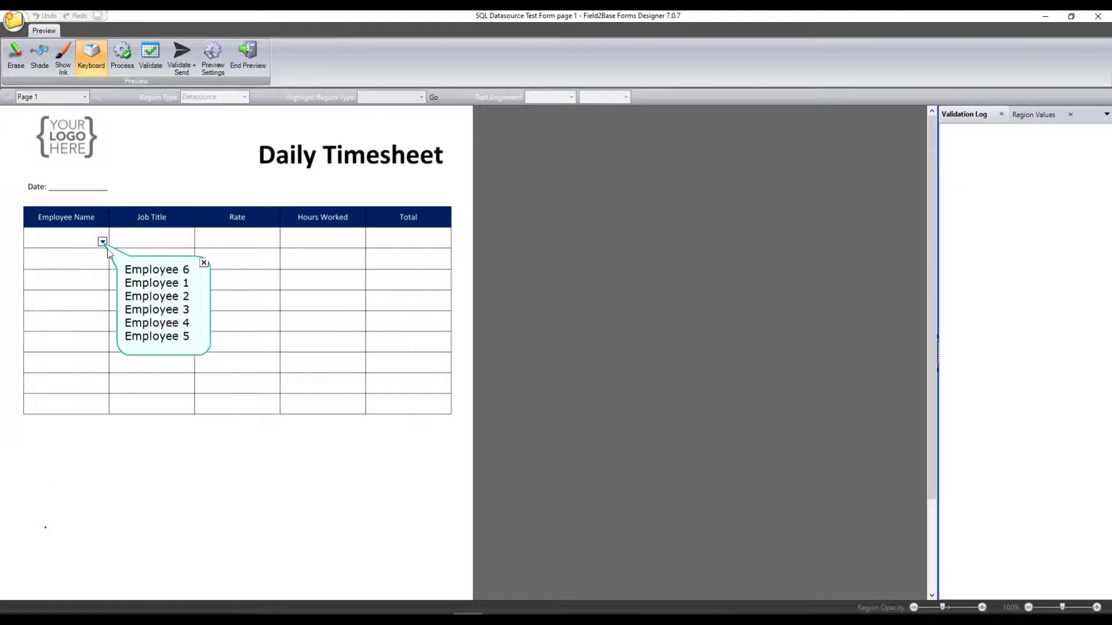
left_click(148, 271)
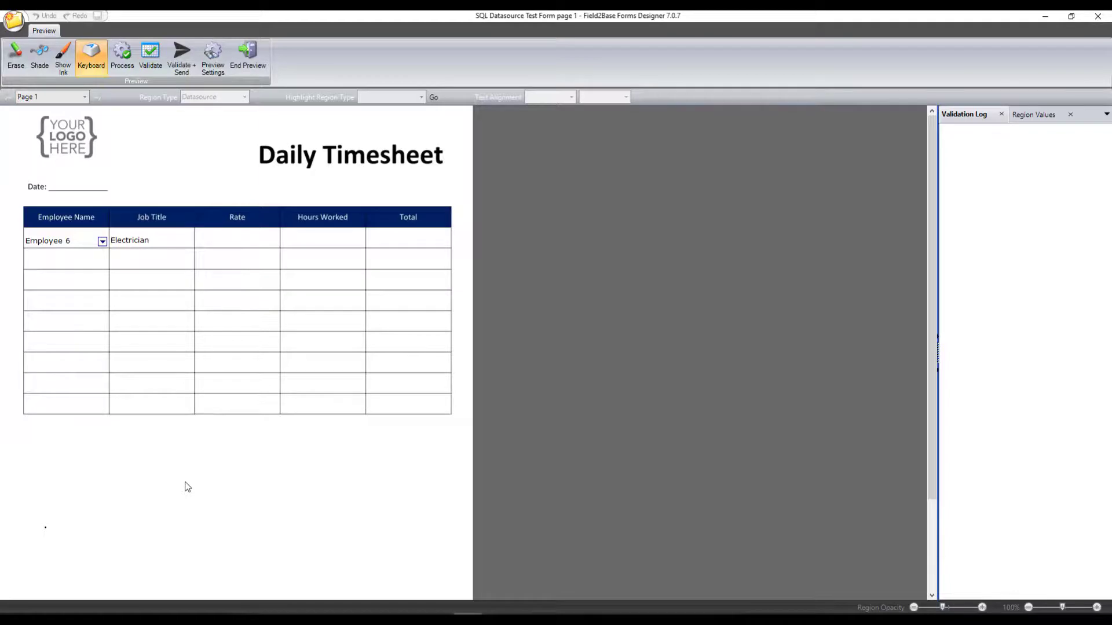
left_click(262, 57)
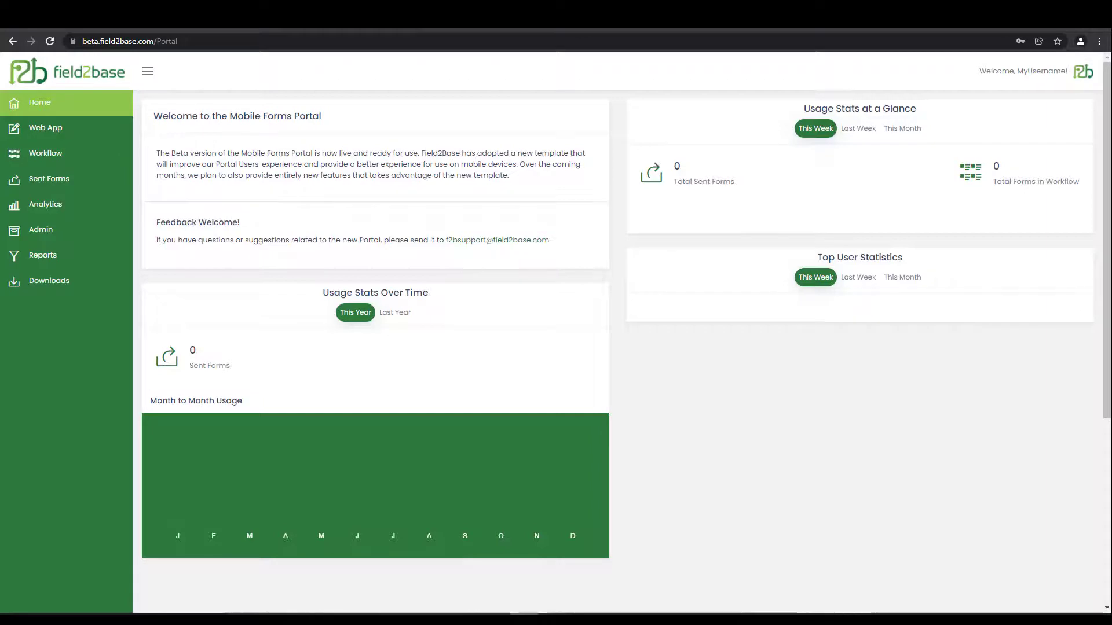
Step: In the Field2Base web portal, upload Test Datasource File.xlsx from Documents to the Form Data Files
left_click(96, 239)
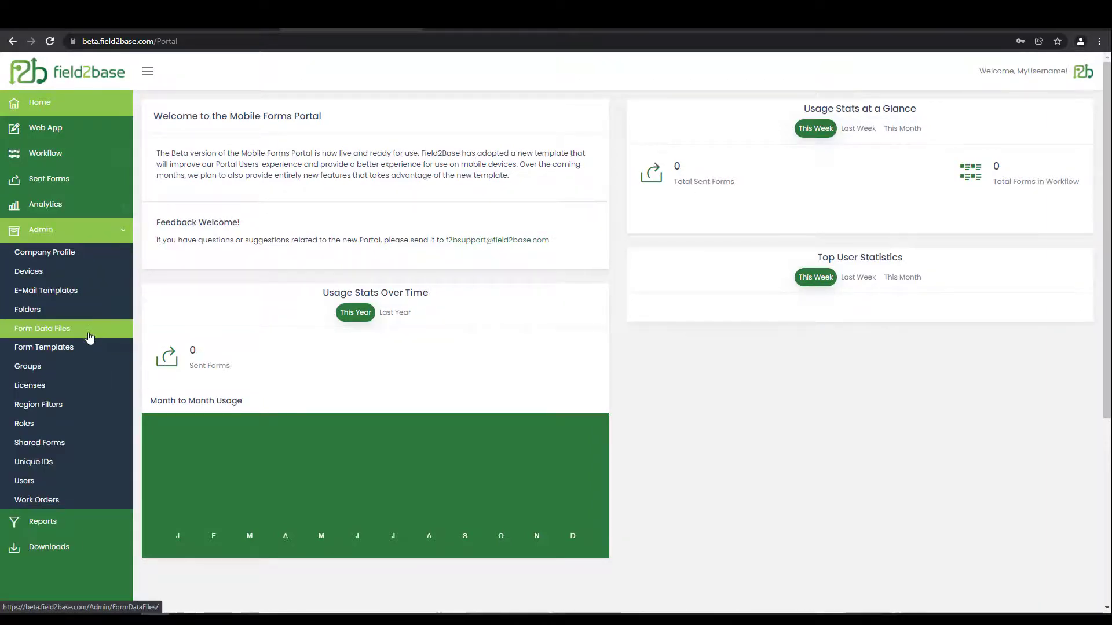
left_click(89, 338)
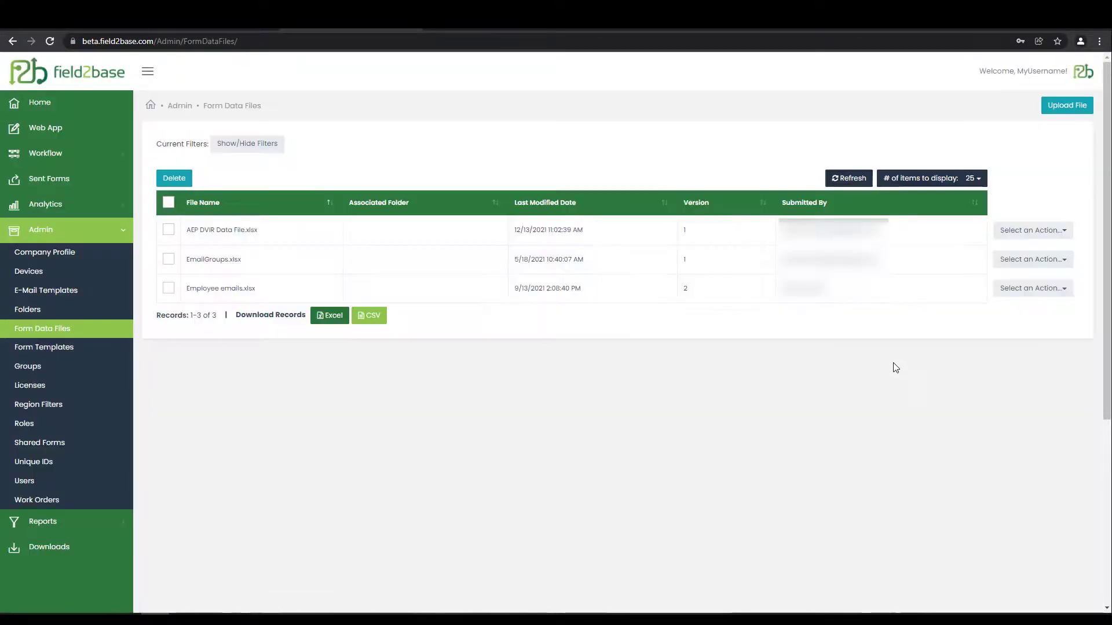
left_click(1060, 108)
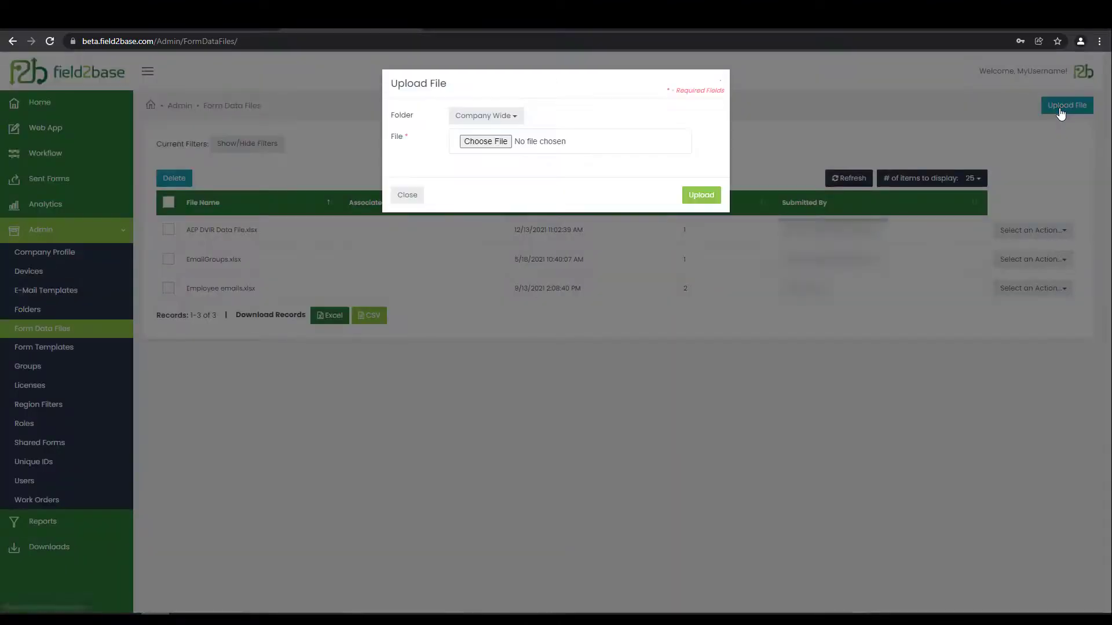
left_click(486, 142)
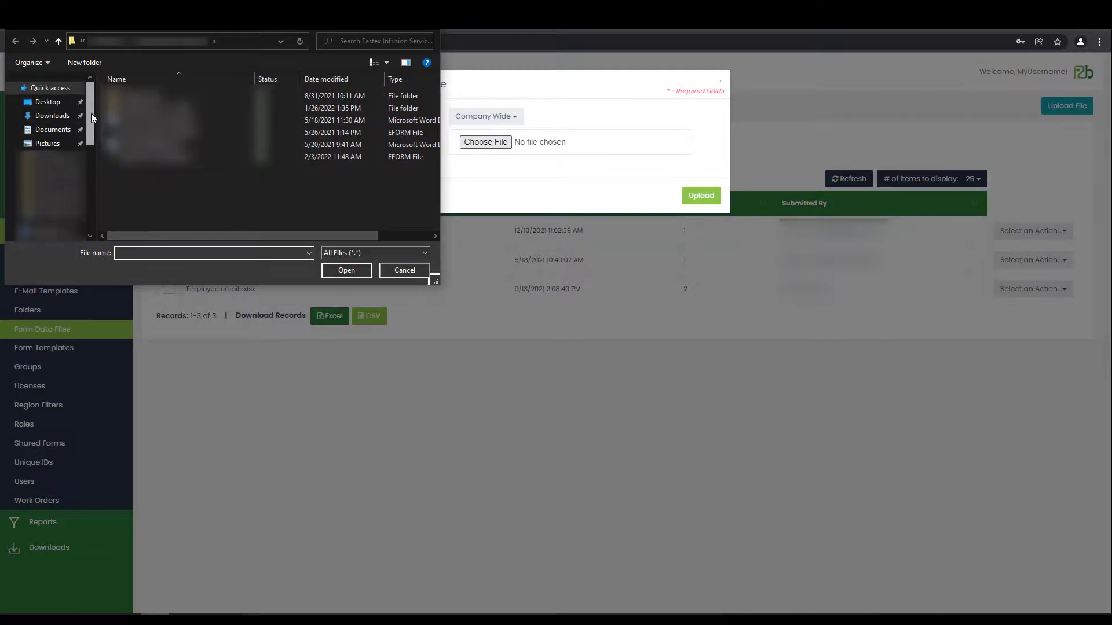
left_click(51, 129)
scroll(375, 214, "down", 3)
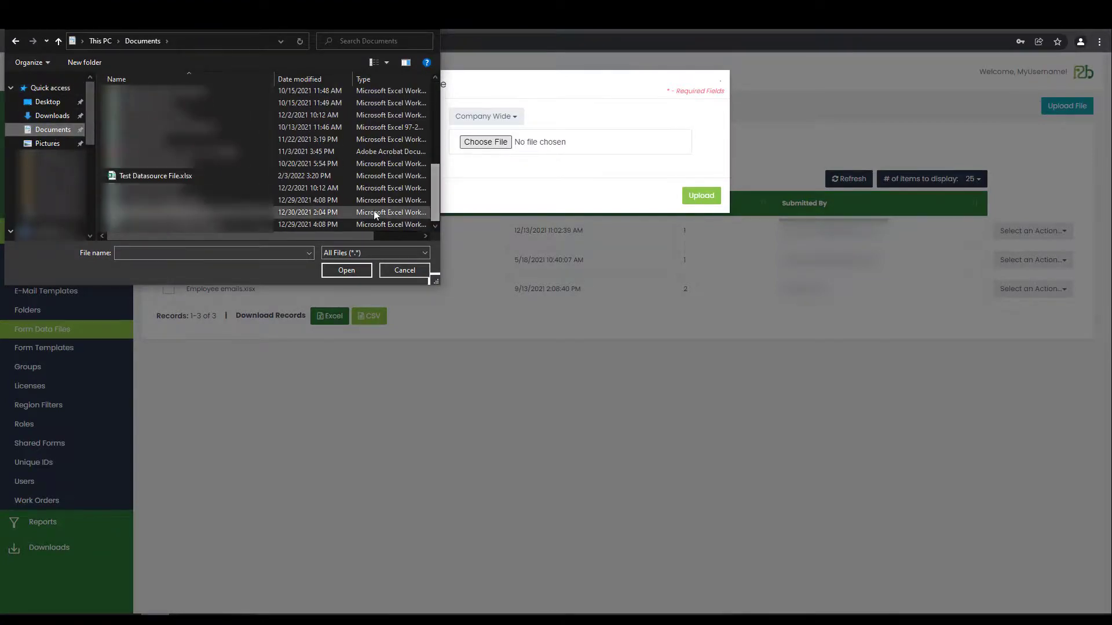
left_click(196, 176)
left_click(350, 271)
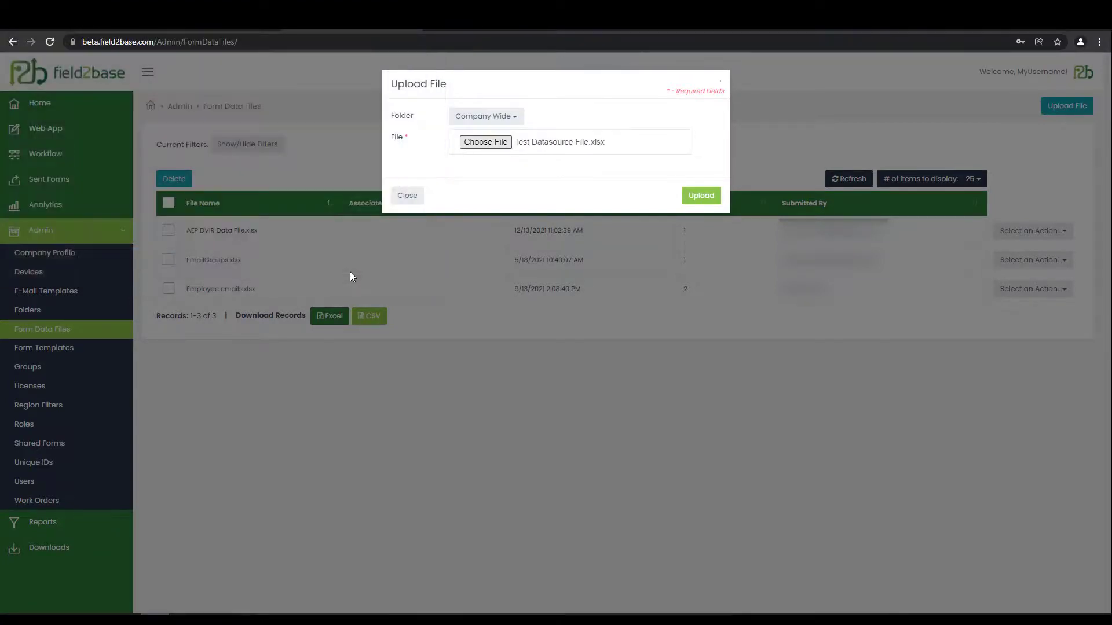
left_click(698, 197)
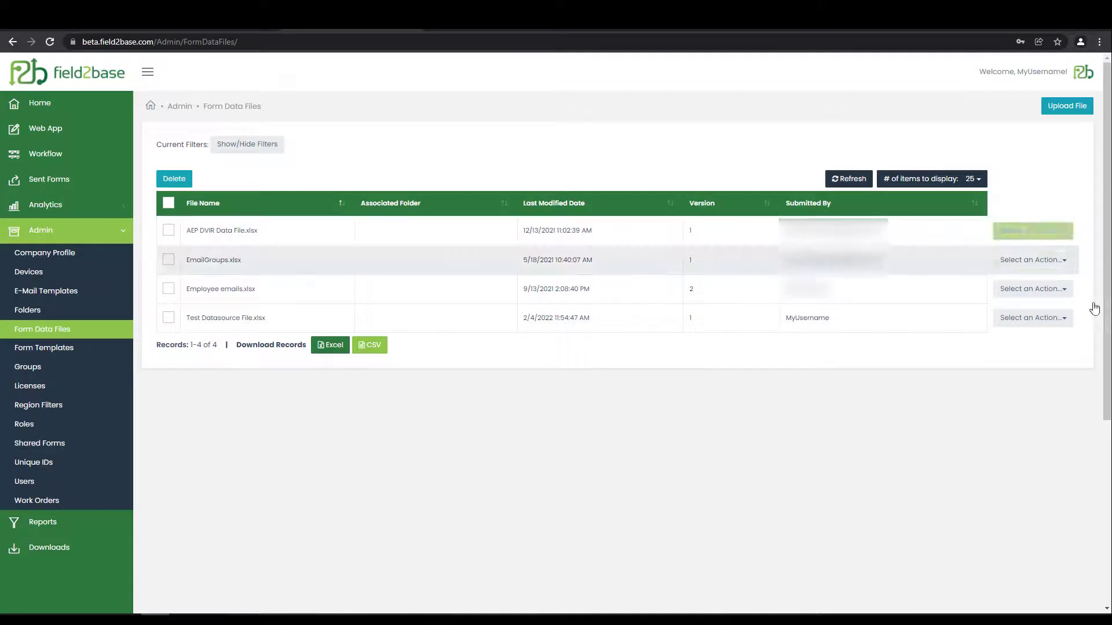
left_click(1066, 106)
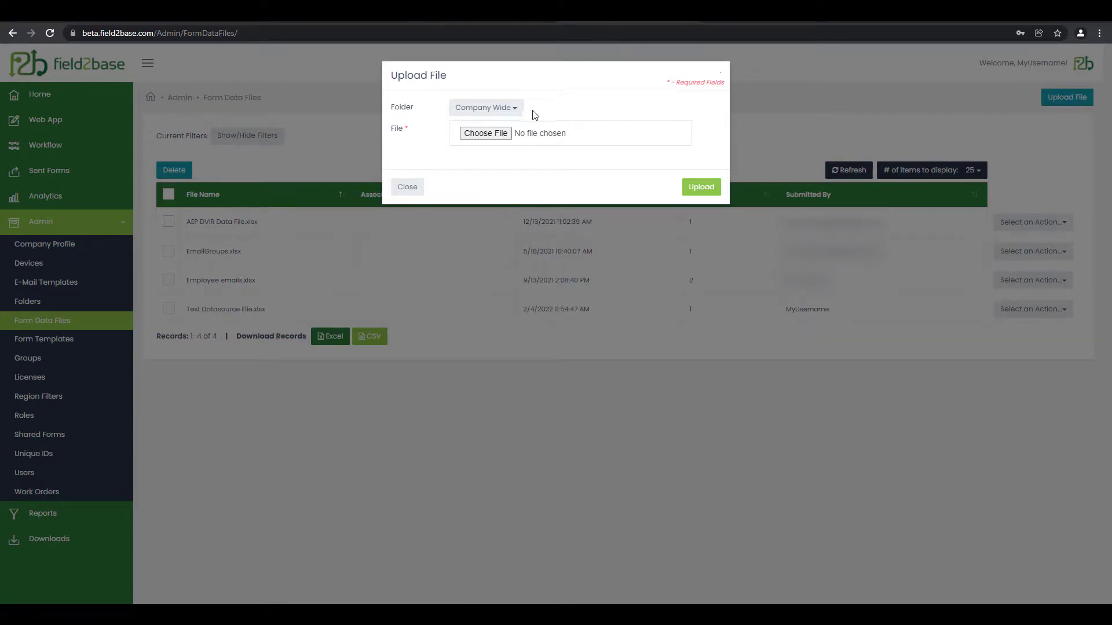
left_click(518, 119)
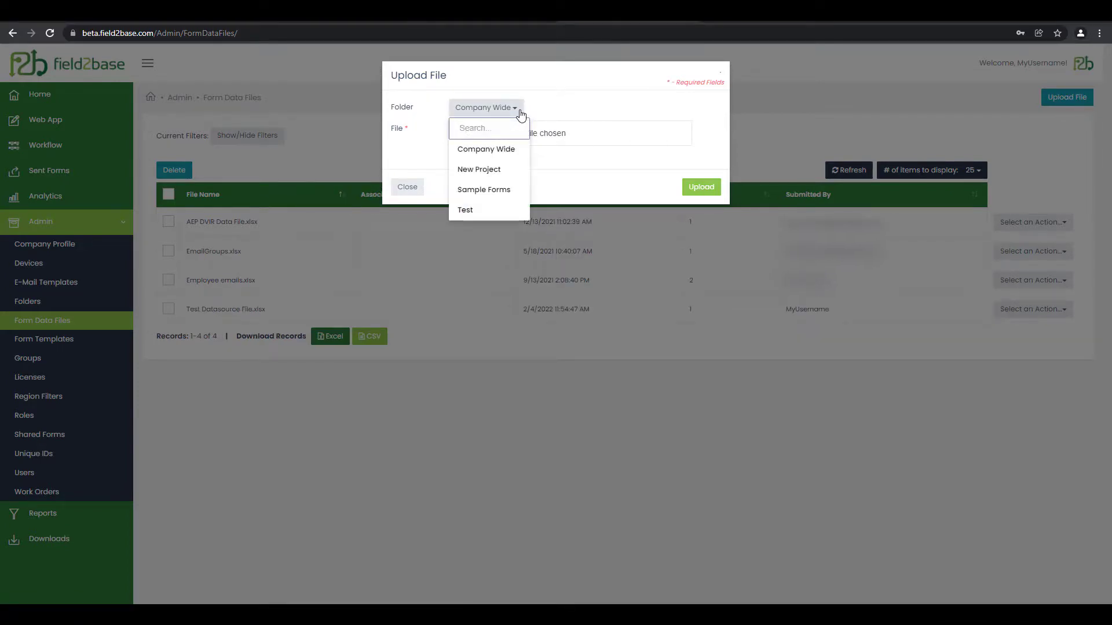
left_click(552, 105)
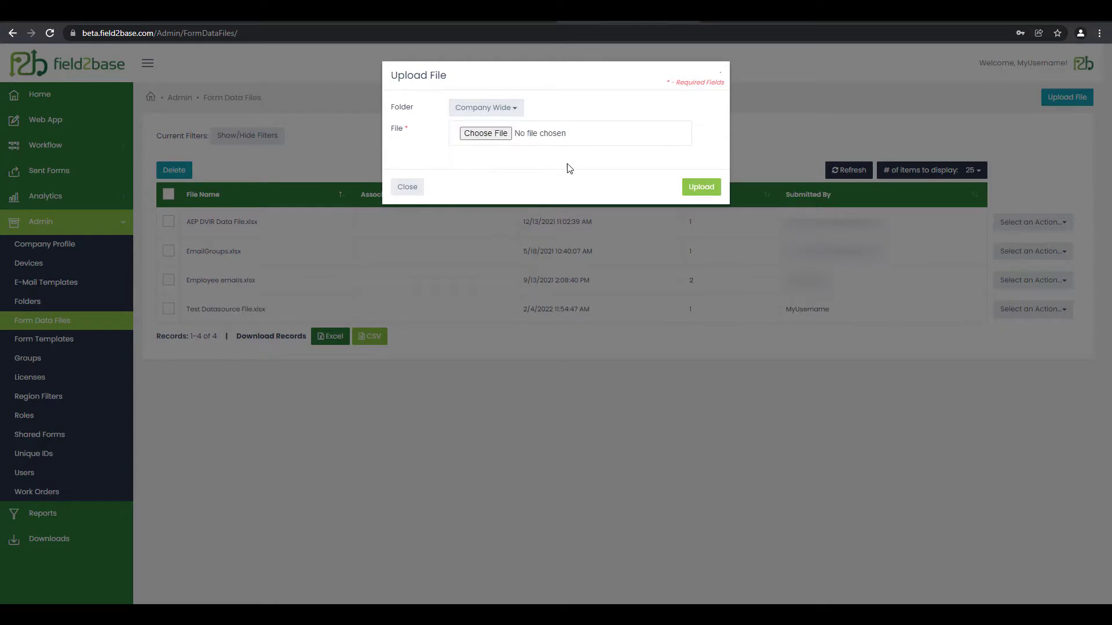
left_click(413, 189)
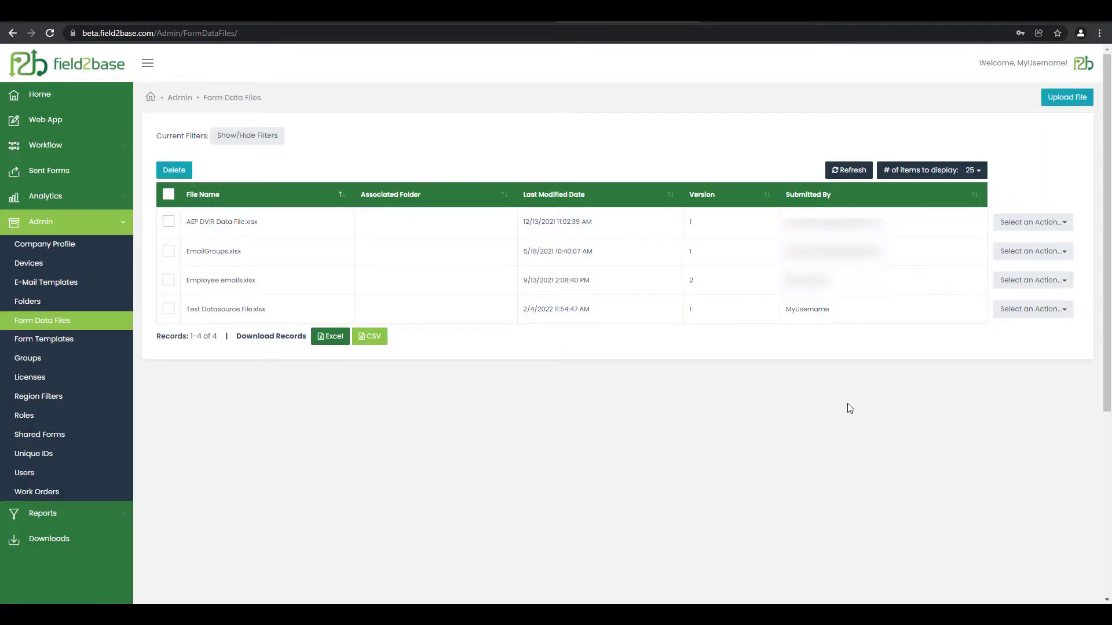
Step: Move Test Datasource File.xlsx to the Test folder
left_click(1041, 315)
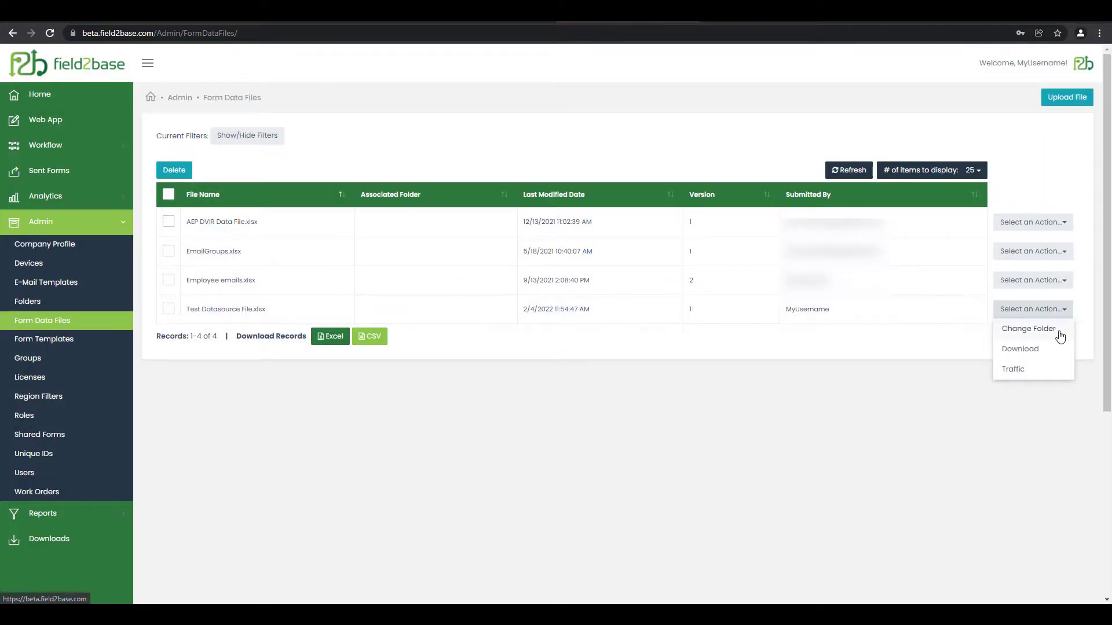
left_click(1063, 336)
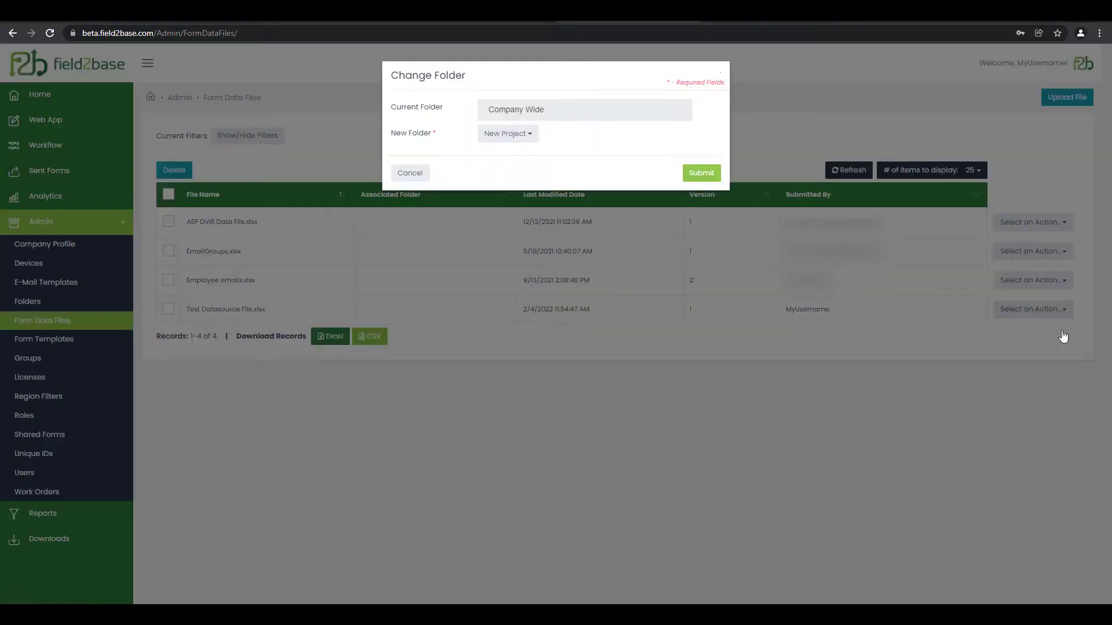
left_click(525, 138)
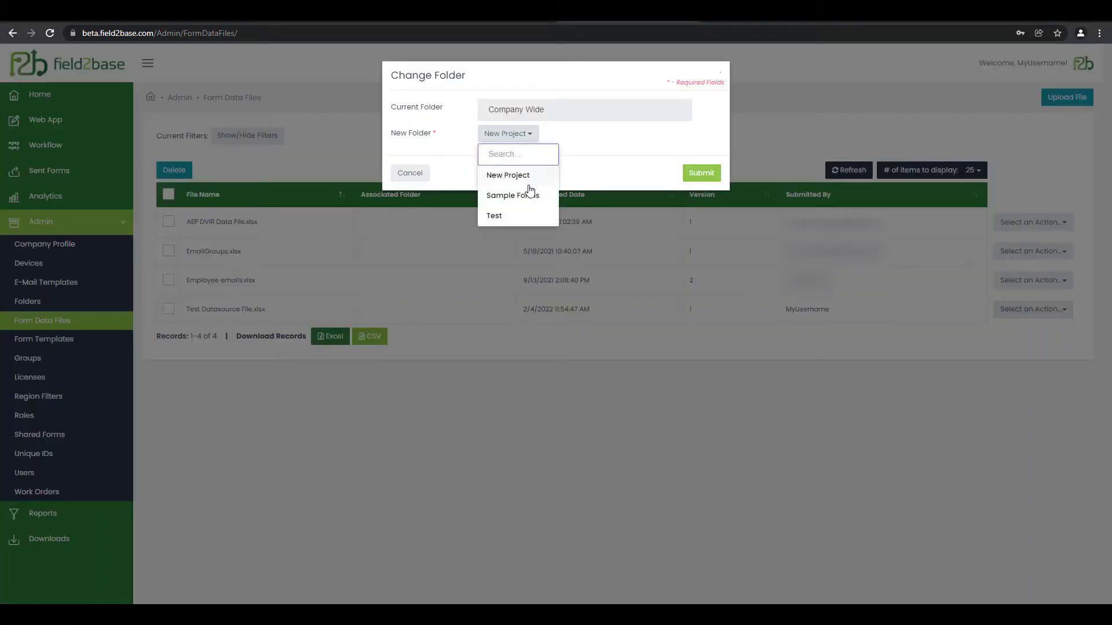
left_click(540, 218)
left_click(695, 174)
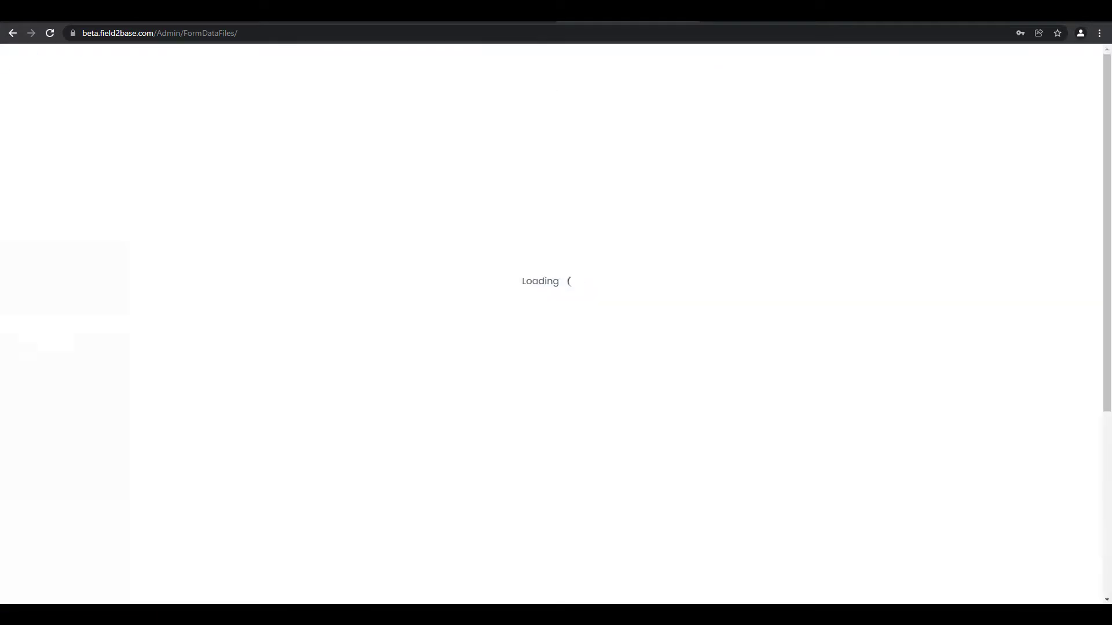